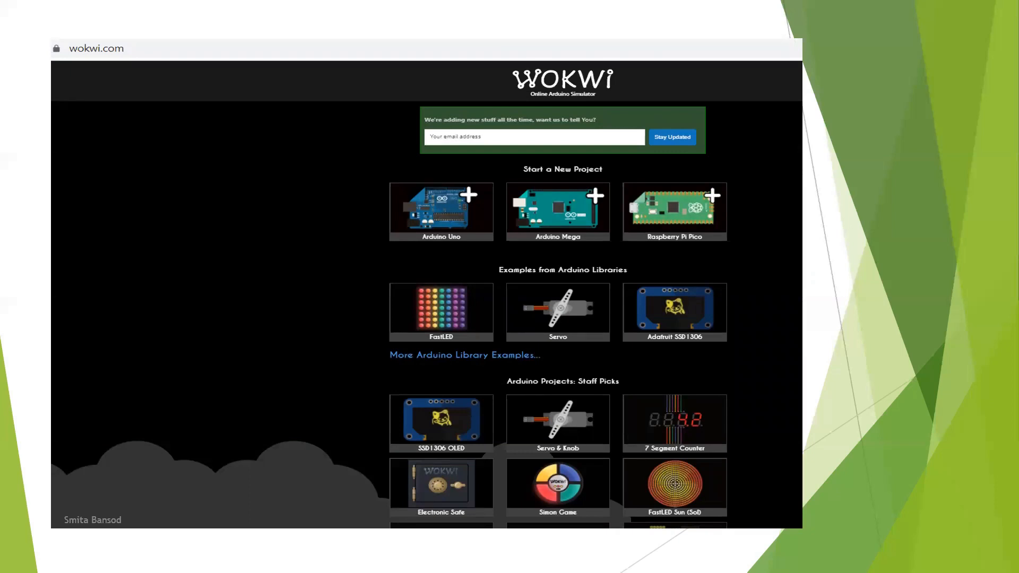
Exit the slide show, switch to Chrome and open the Tinkercad site through a Google search for tinkercad
key("Escape")
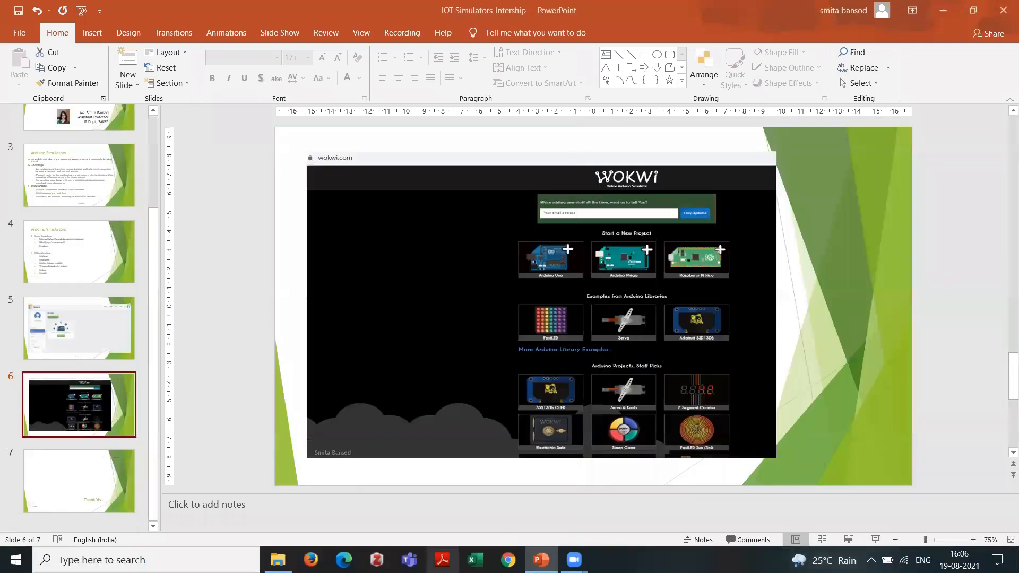
left_click(508, 560)
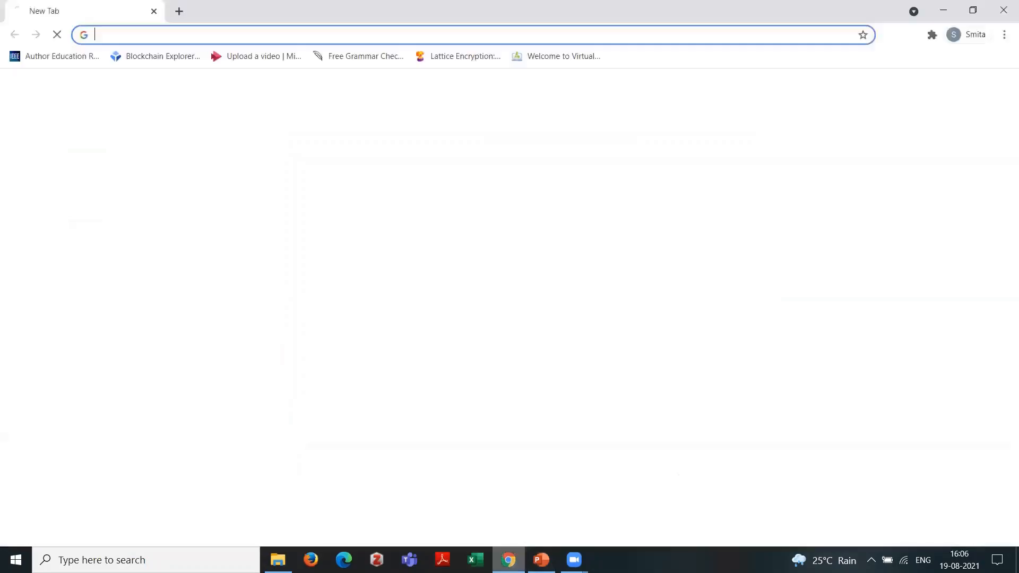
left_click(429, 273)
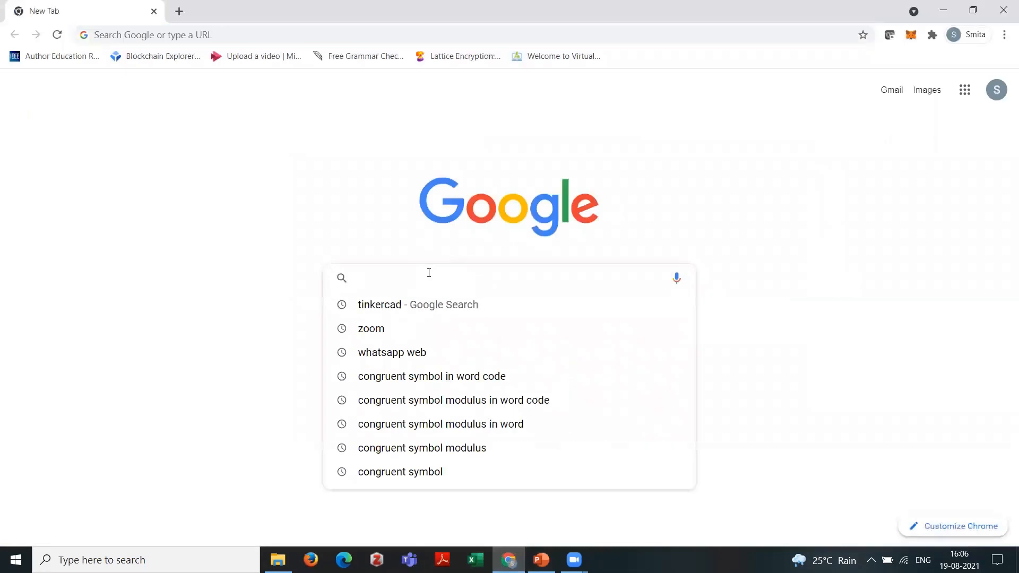
left_click(393, 305)
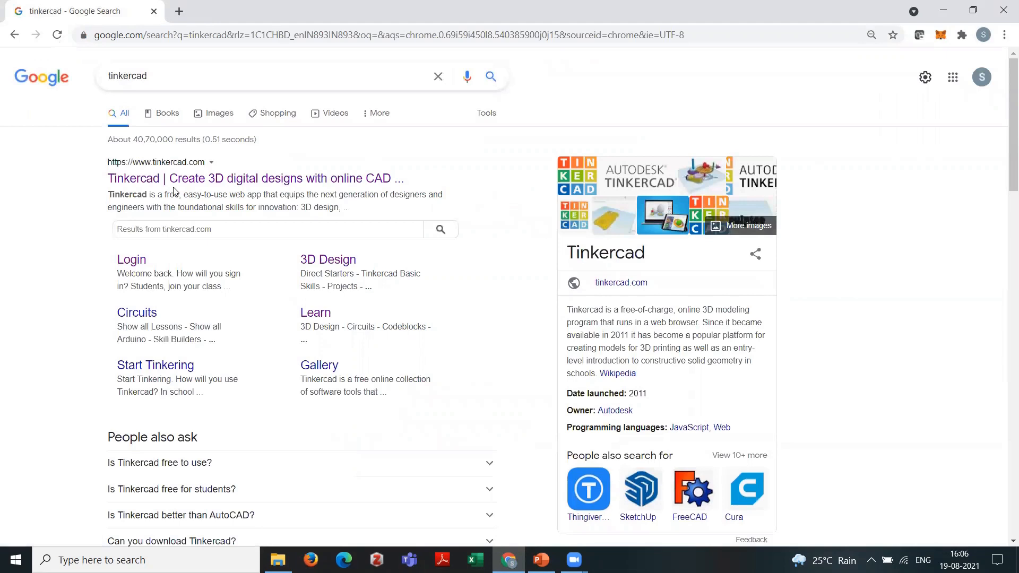
left_click(173, 184)
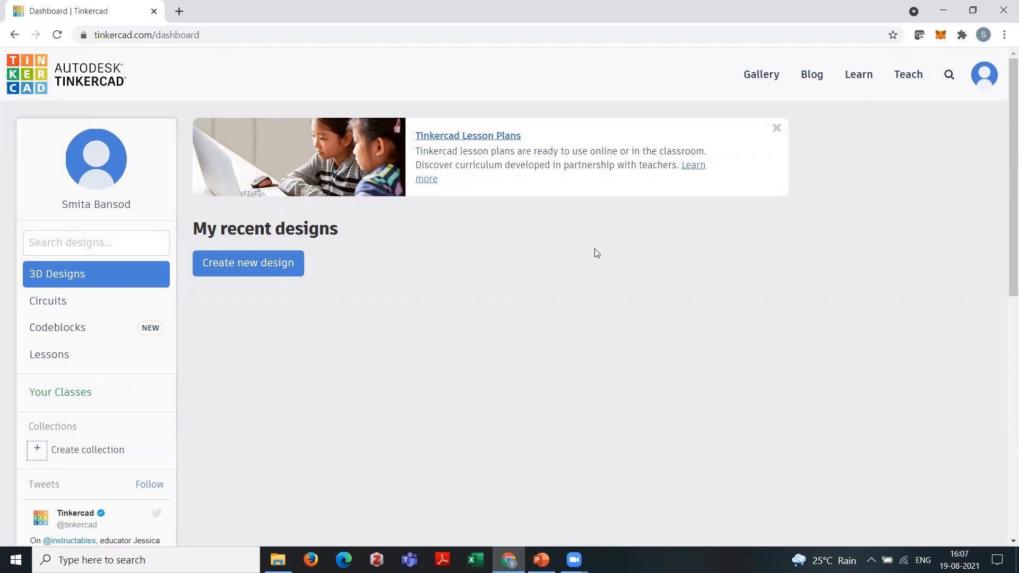
Go to the Circuits section of the Tinkercad dashboard and create a new circuit
left_click(46, 305)
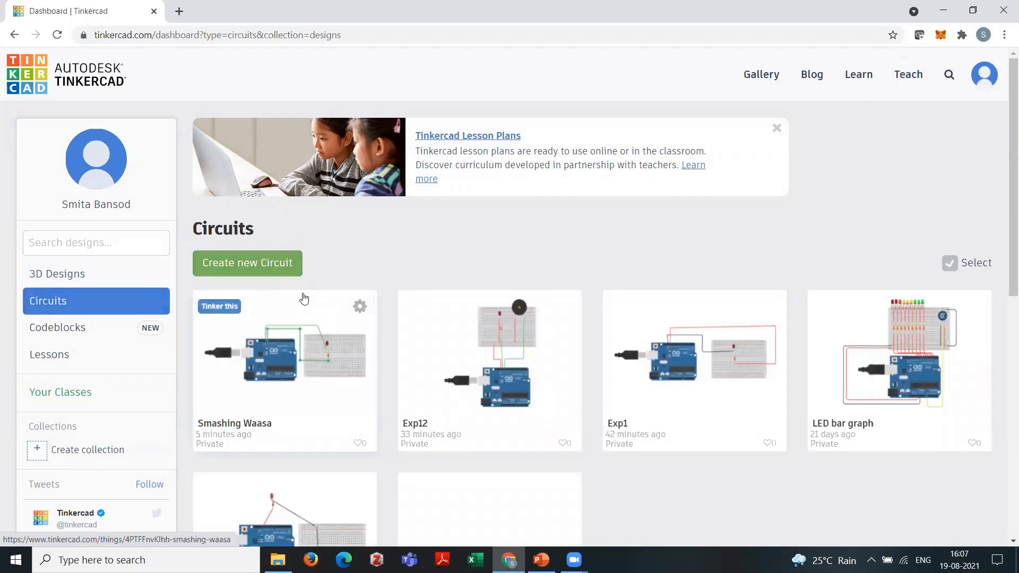
left_click(246, 263)
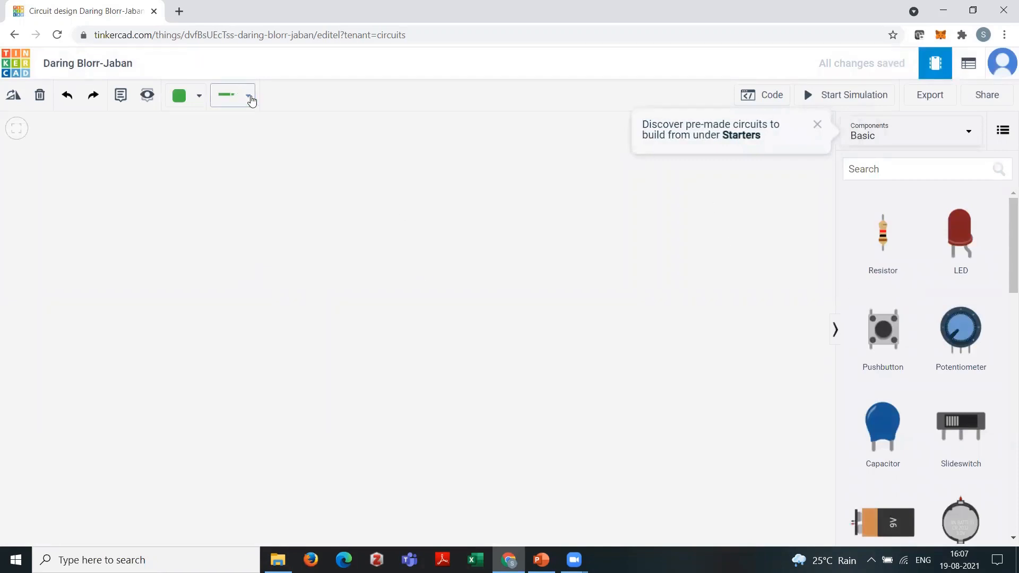
left_click(251, 99)
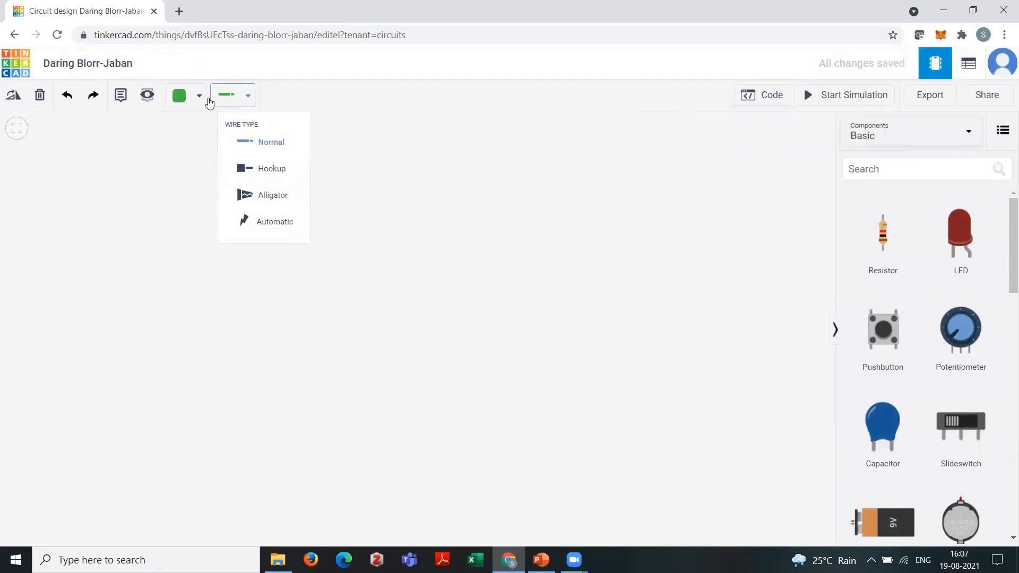
left_click(198, 97)
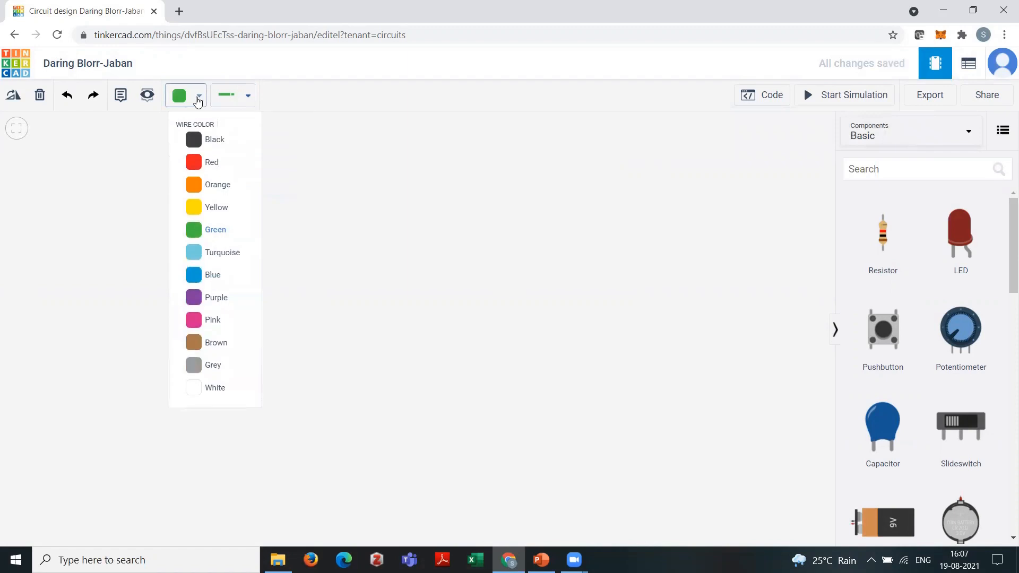
left_click(568, 250)
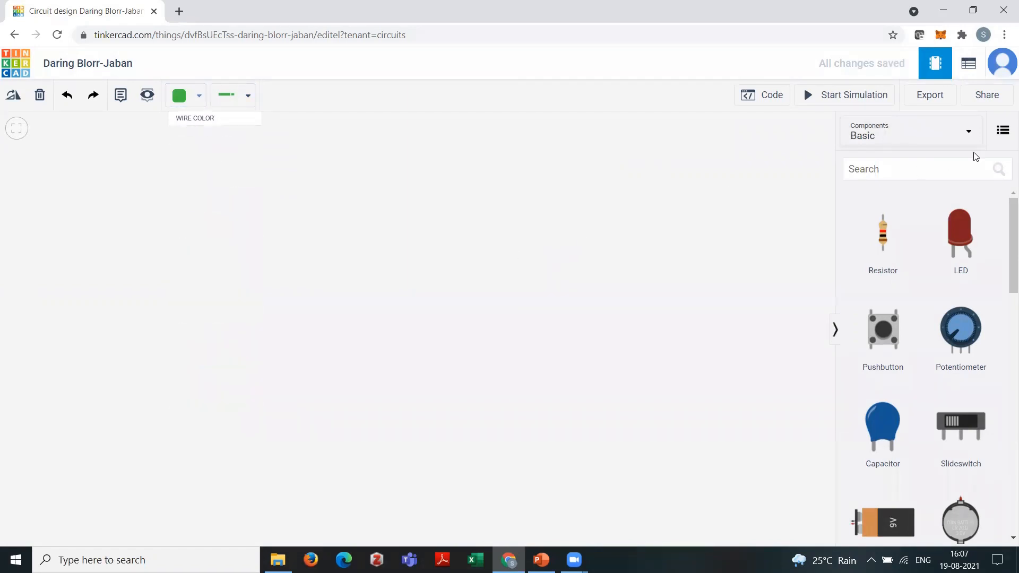
left_click(967, 132)
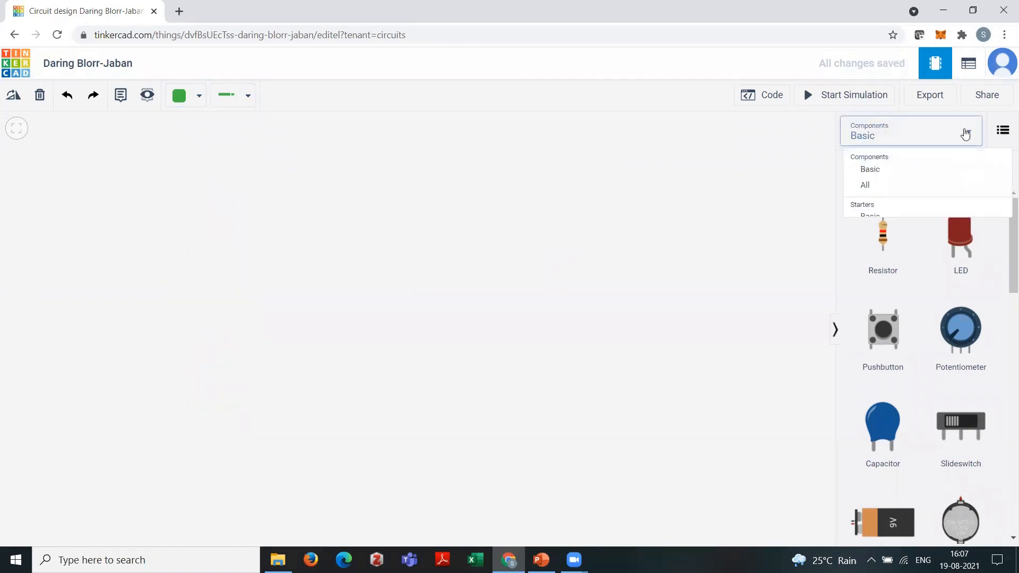
left_click(767, 173)
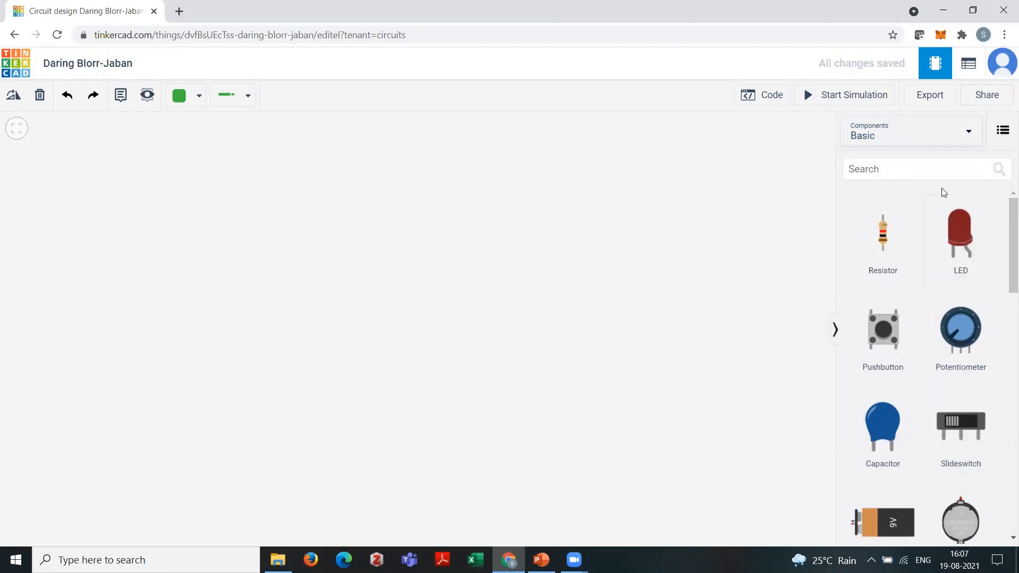
Search the components for arduino and place an Arduino Uno R3 on the left side of the workplane
left_click(876, 169)
type("ar")
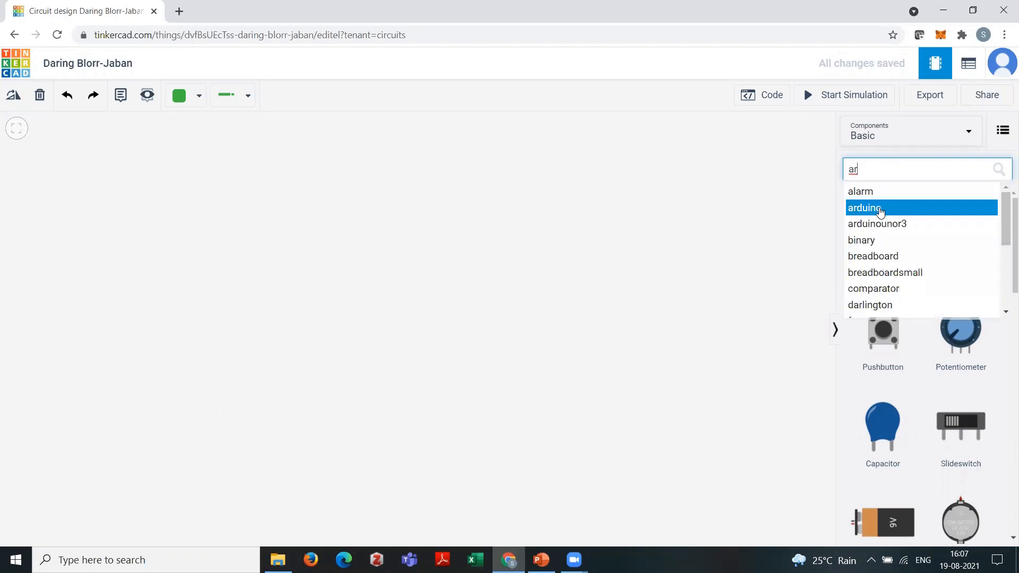
left_click(880, 209)
left_click(881, 213)
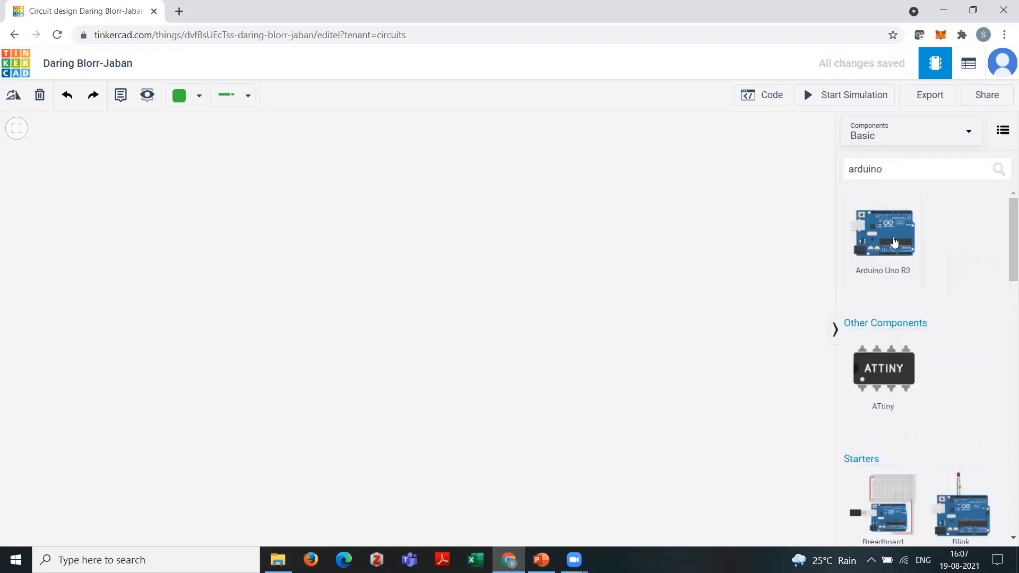
left_click(268, 360)
left_click_drag(277, 352, 343, 340)
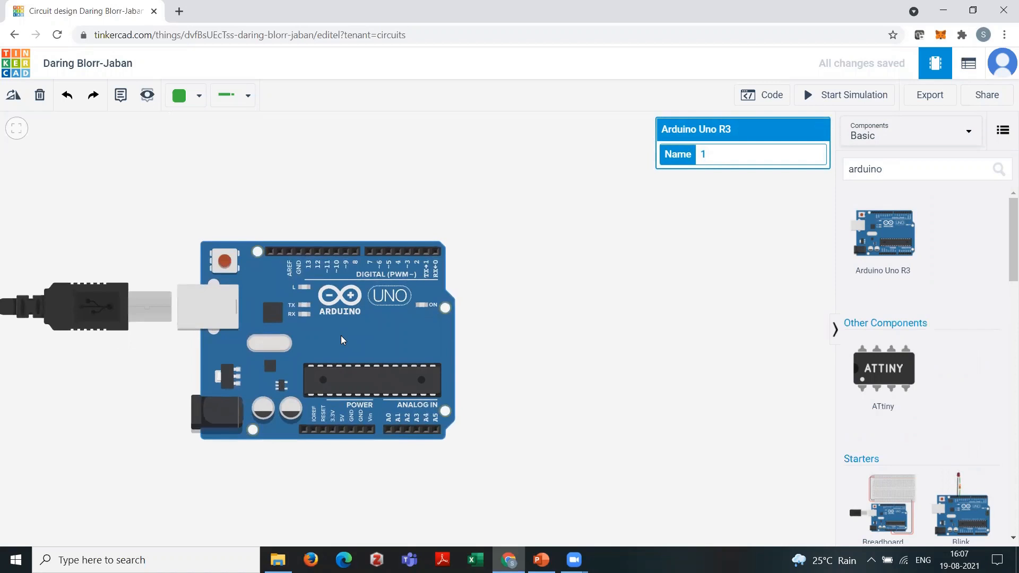
scroll(342, 340, "down", 3)
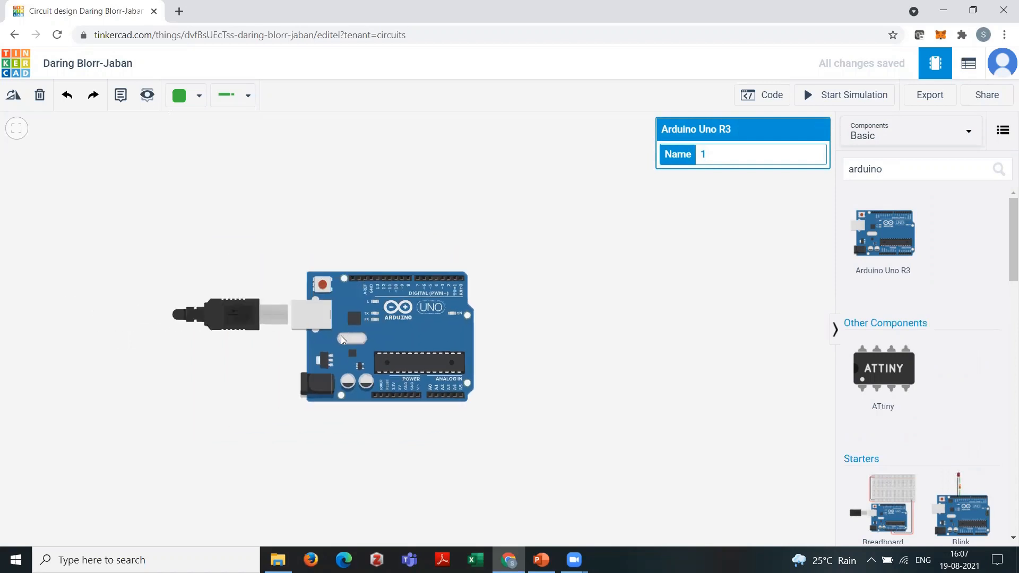
left_click_drag(379, 341, 239, 347)
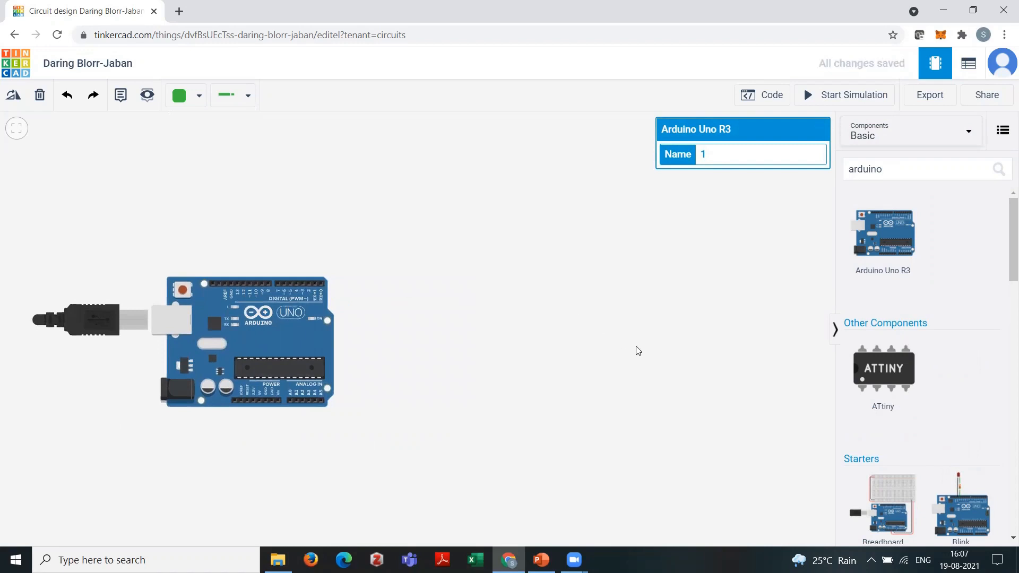
Search the components for breadboard and place a Breadboard Small to the right of the Arduino
left_click(907, 170)
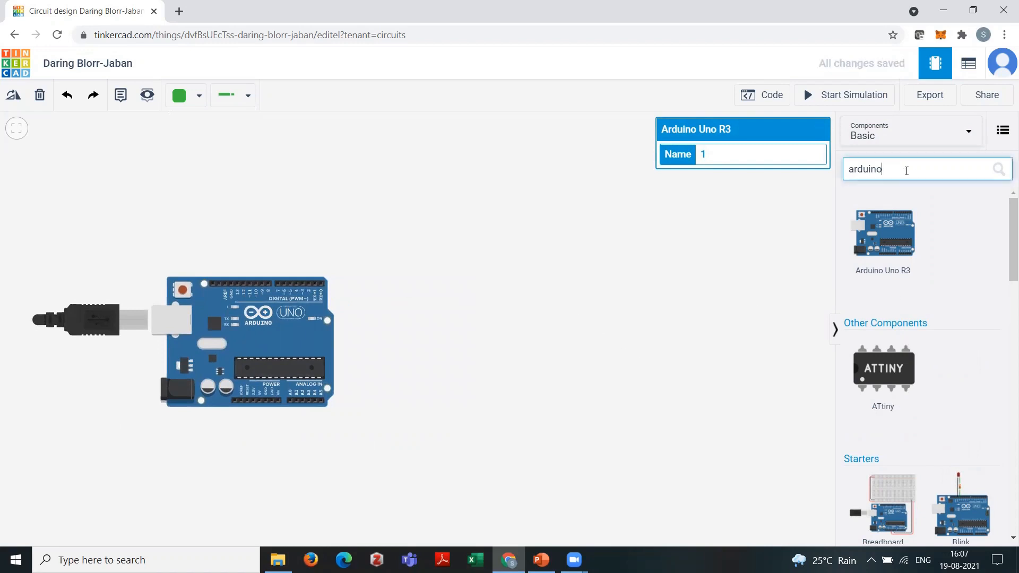
left_click_drag(907, 170, 848, 170)
type("br")
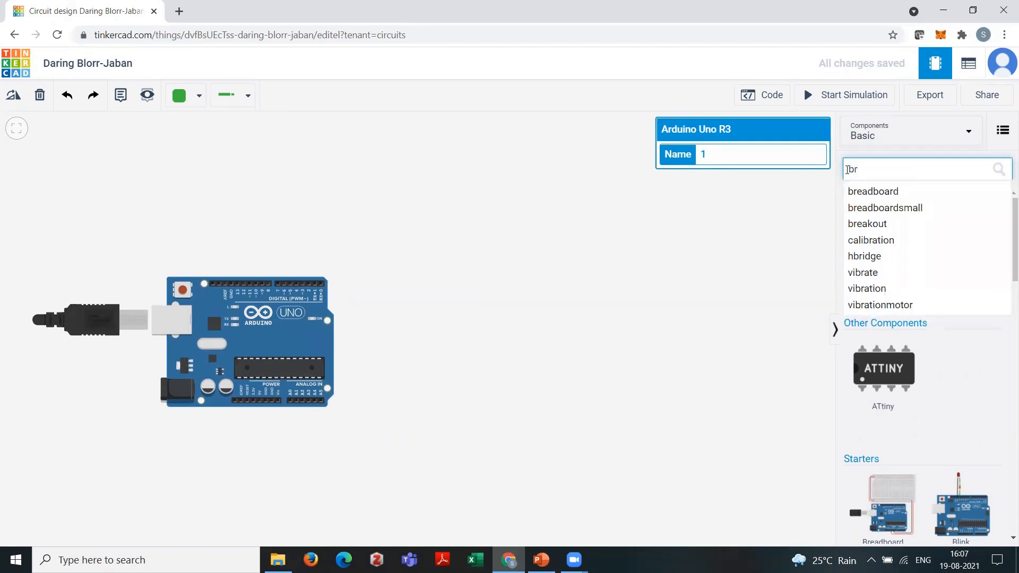
left_click(868, 191)
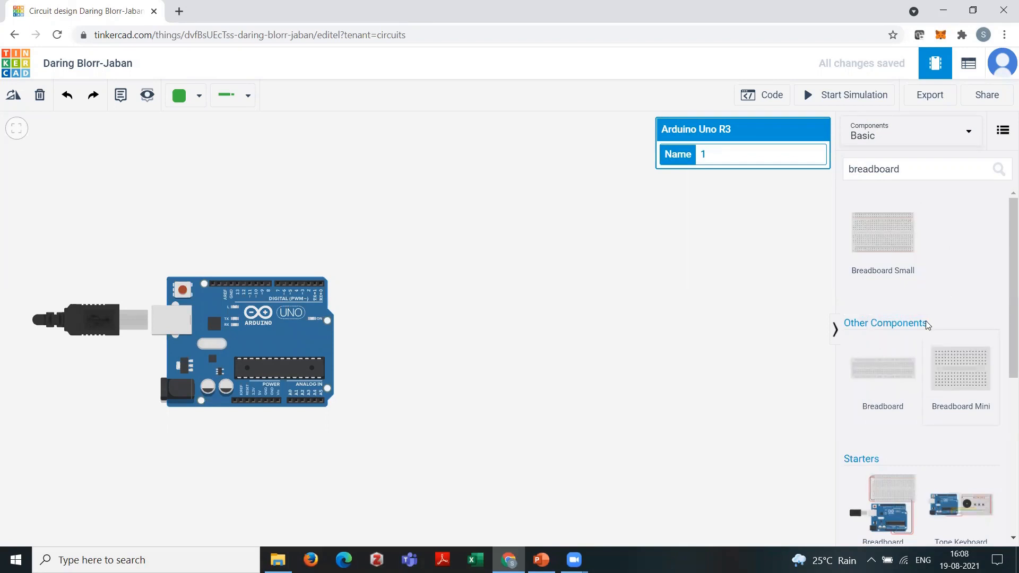
left_click_drag(890, 250, 566, 337)
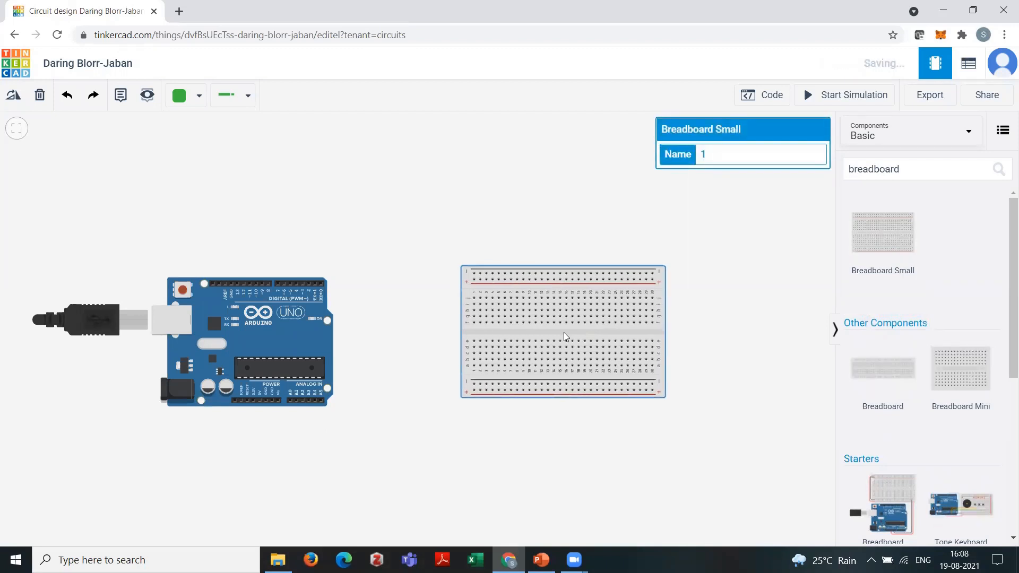
Clear the component search and place an LED on the breadboard's upper half with a resistor directly below it, bridging the centre gap
left_click(887, 169)
left_click_drag(908, 168, 831, 173)
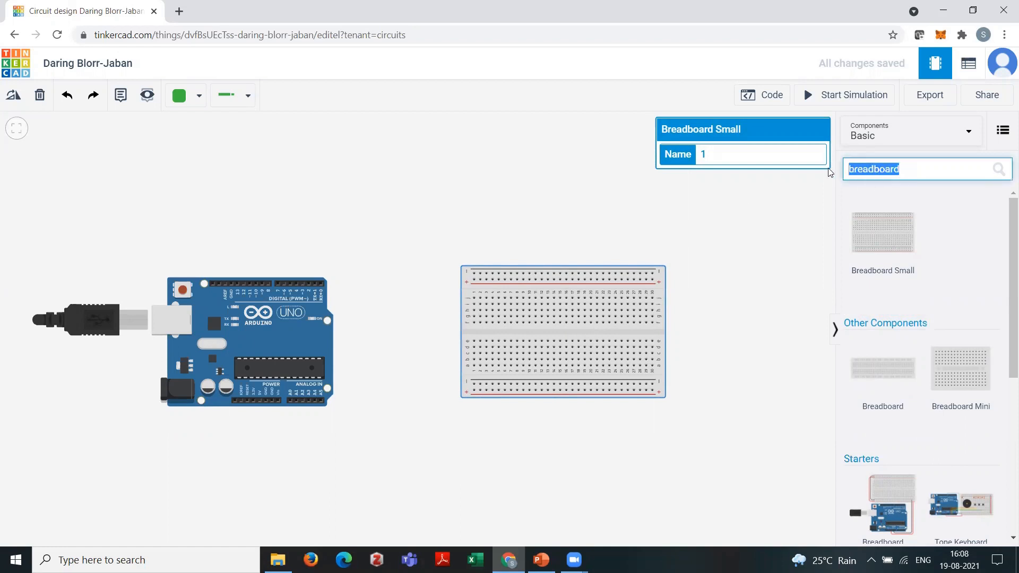
left_click(763, 95)
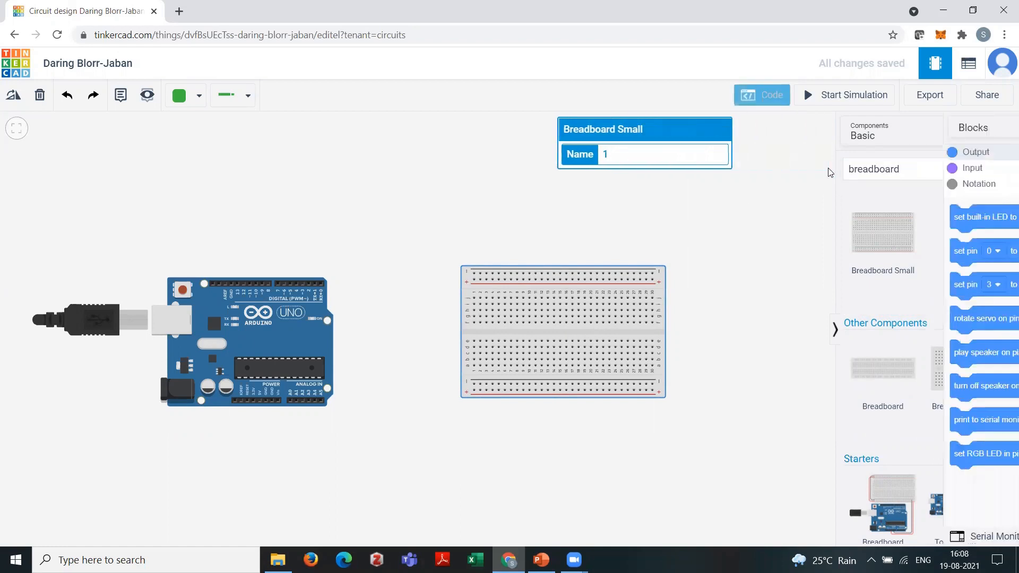
left_click(582, 209)
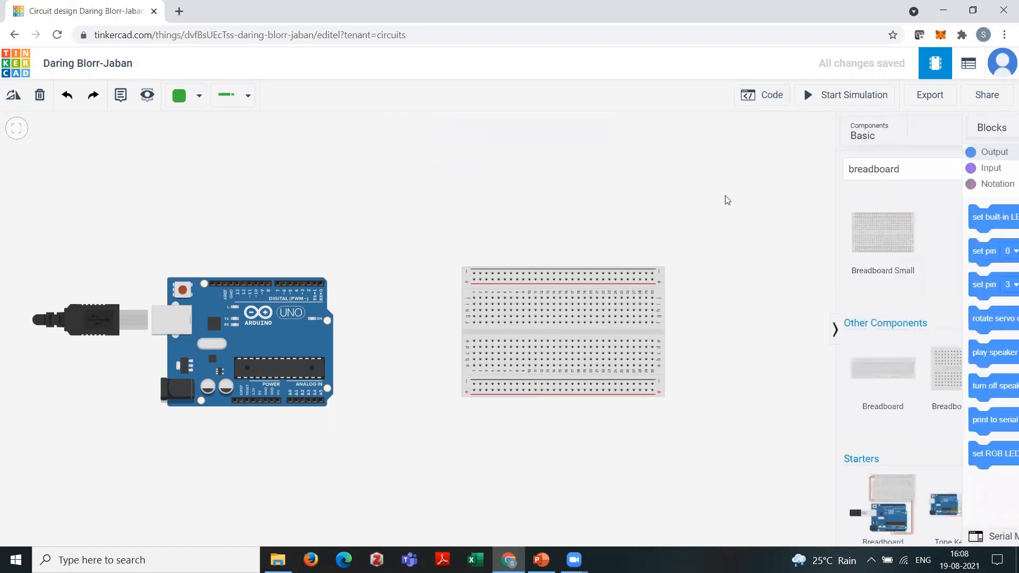
left_click(854, 171)
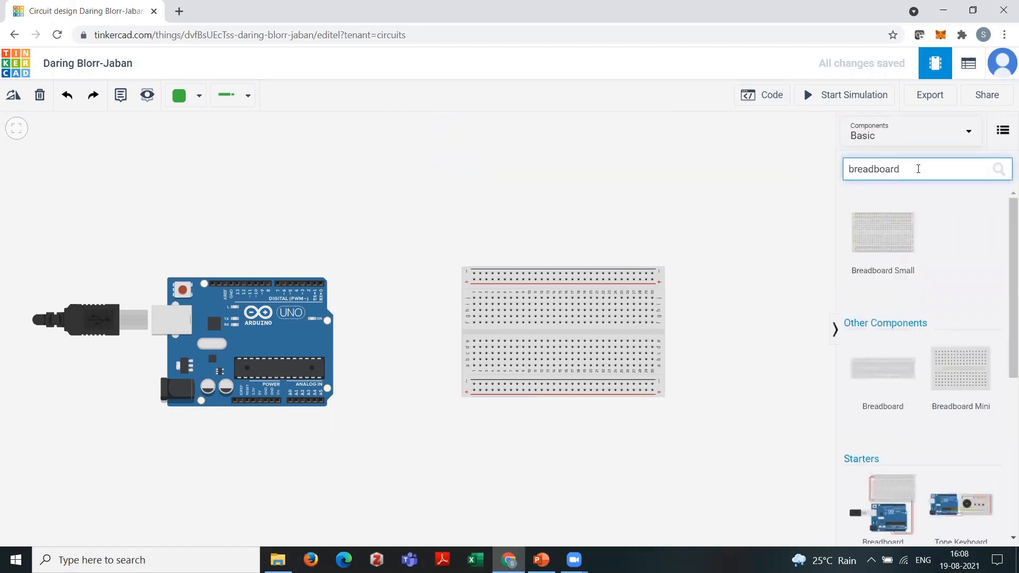
key("BackSpace")
key("BackSpace")
key("BackSpace")
key("BackSpace")
key("BackSpace")
key("BackSpace")
key("BackSpace")
key("BackSpace")
key("BackSpace")
key("BackSpace")
left_click_drag(953, 242, 536, 306)
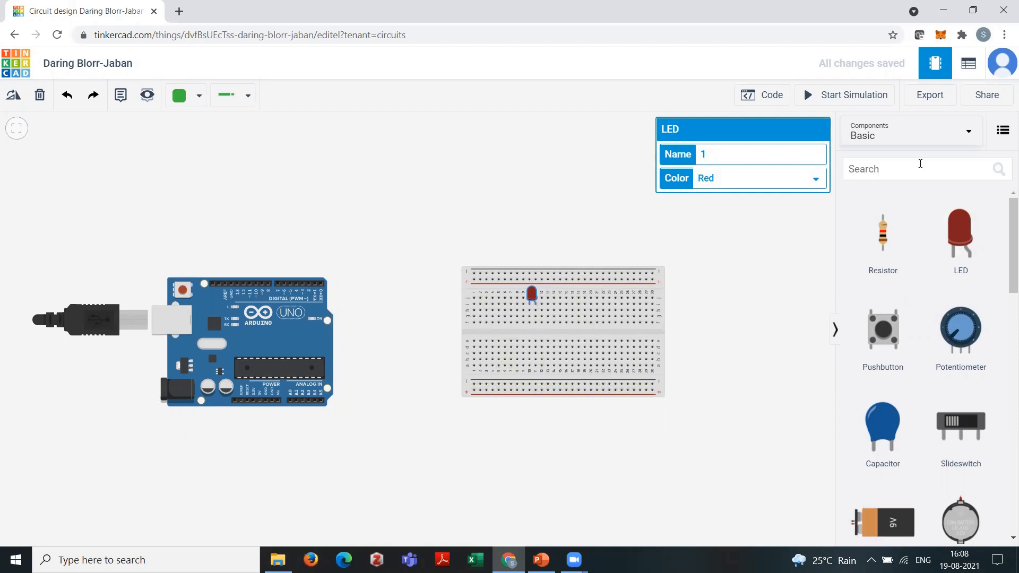
left_click_drag(890, 243, 537, 330)
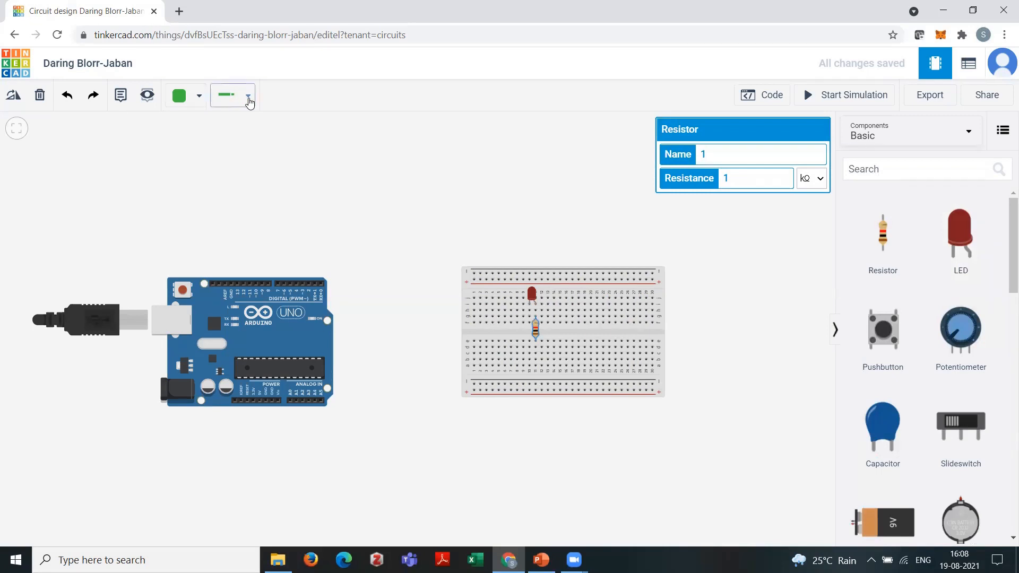
Draw a green wire of the Normal type from Arduino digital pin 13 to the breadboard hole below the resistor, routed with three bends
left_click(249, 102)
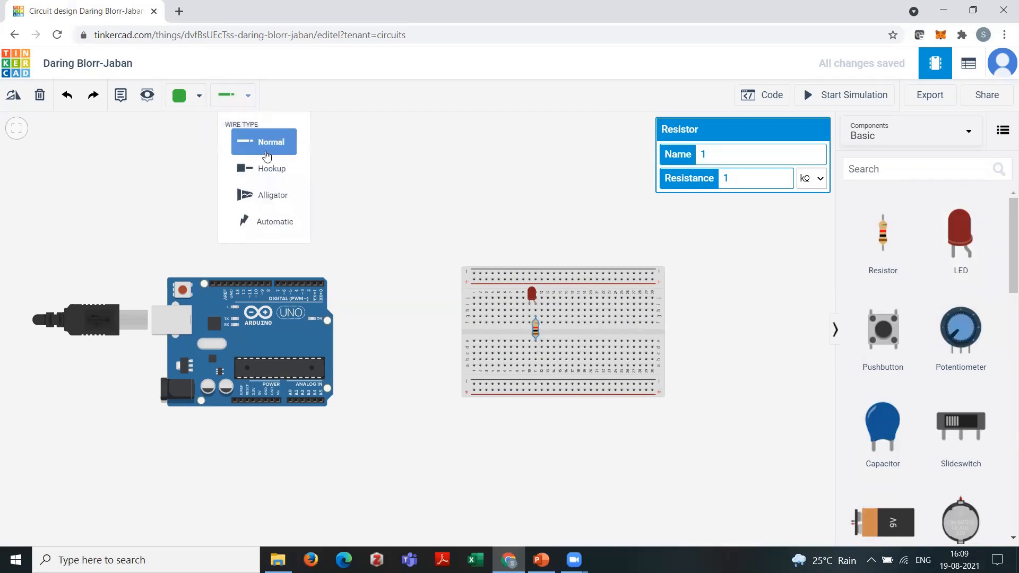
left_click(266, 143)
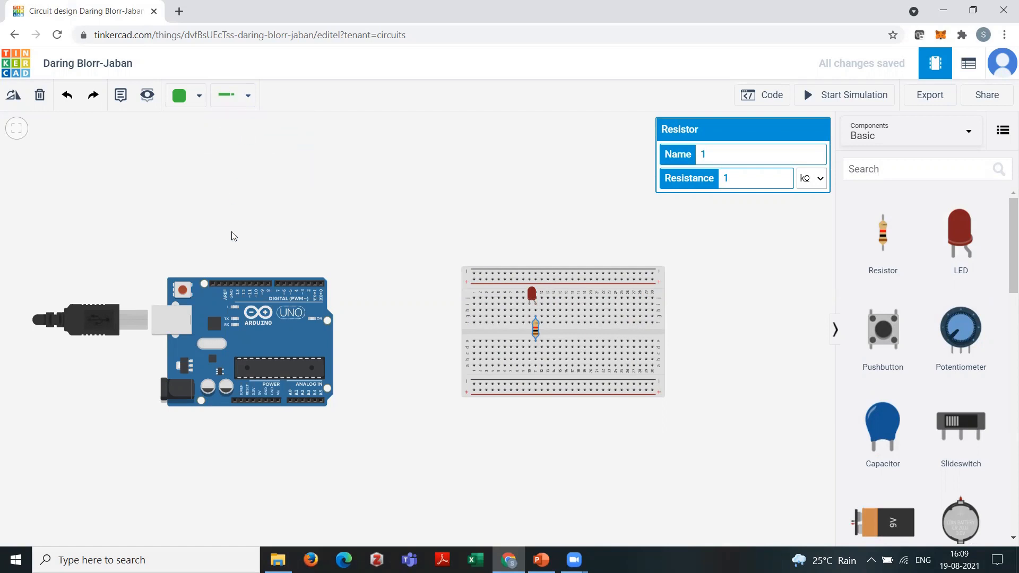
left_click(237, 287)
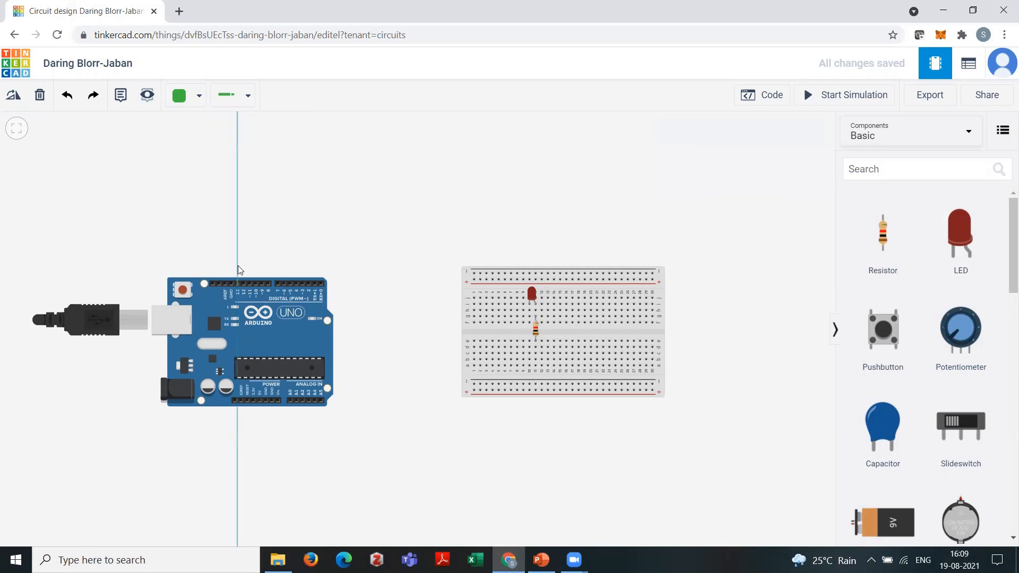
left_click(237, 225)
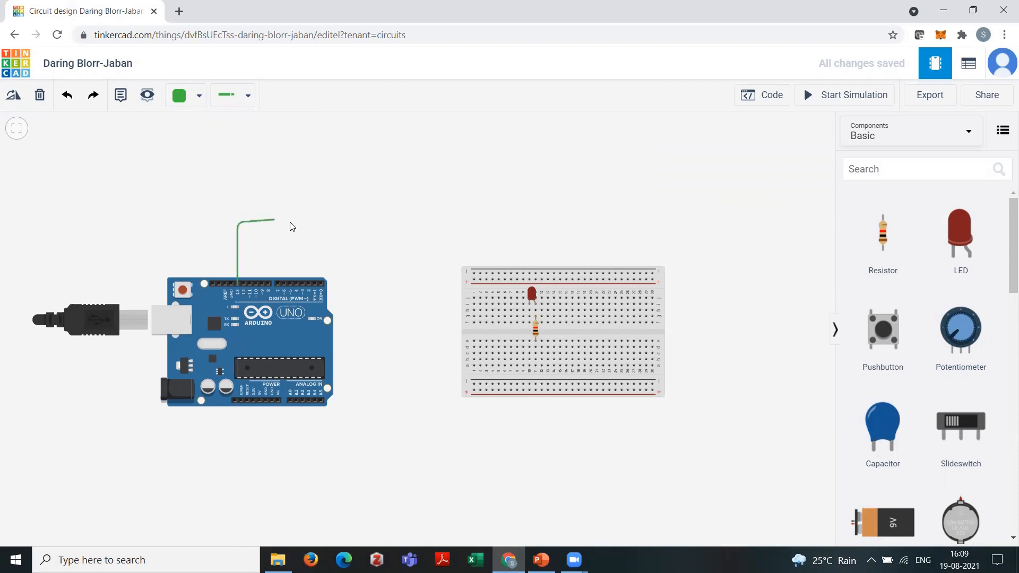
left_click(438, 231)
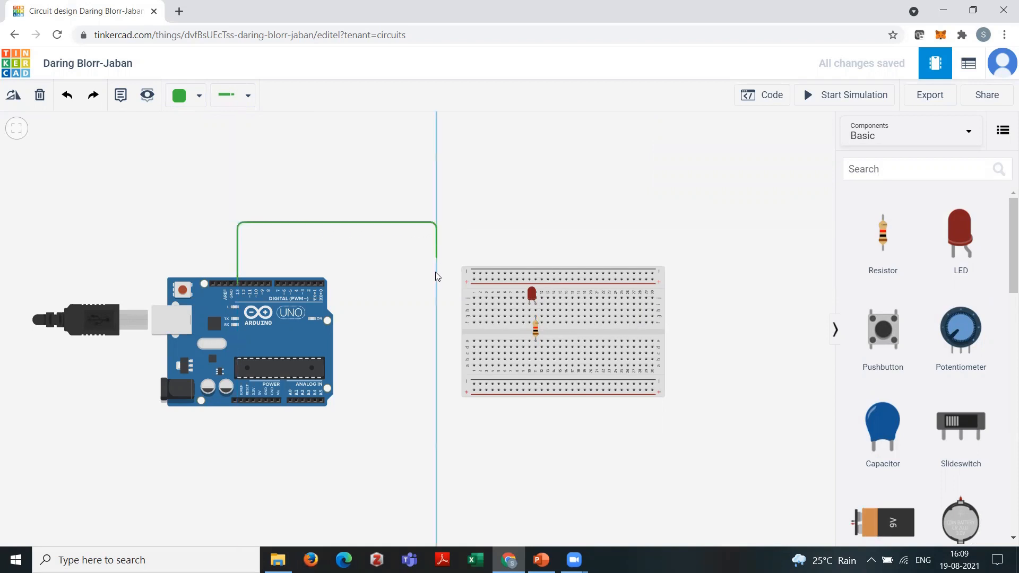
left_click(437, 356)
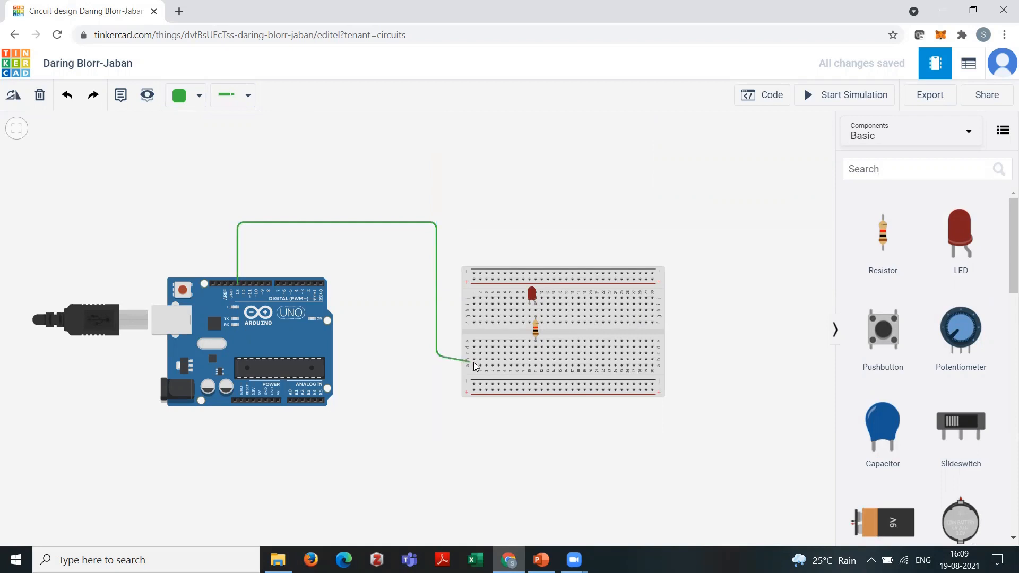
left_click(535, 354)
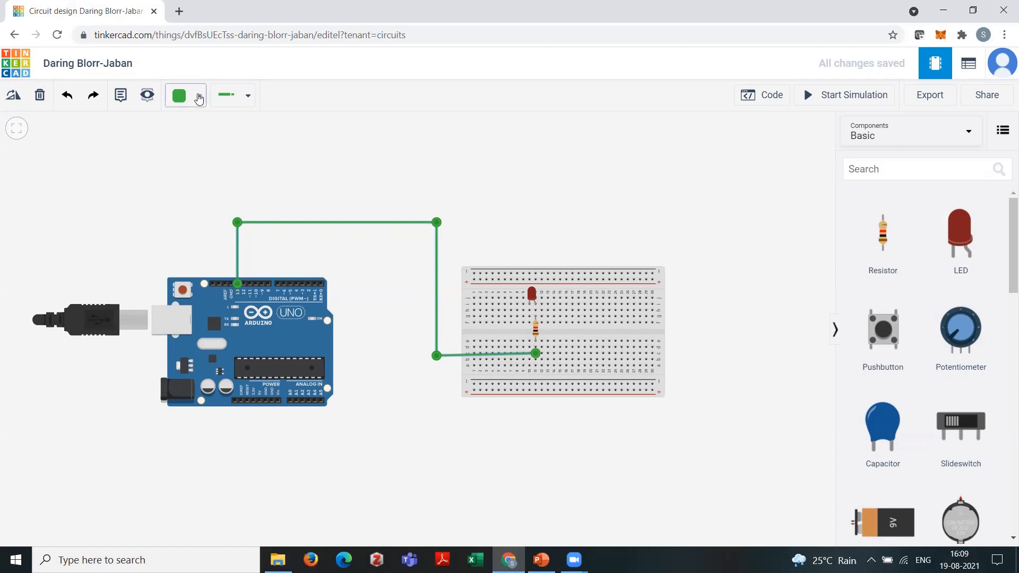
Try red as the colour of the wire from digital pin 13, and set it back to green
left_click(199, 97)
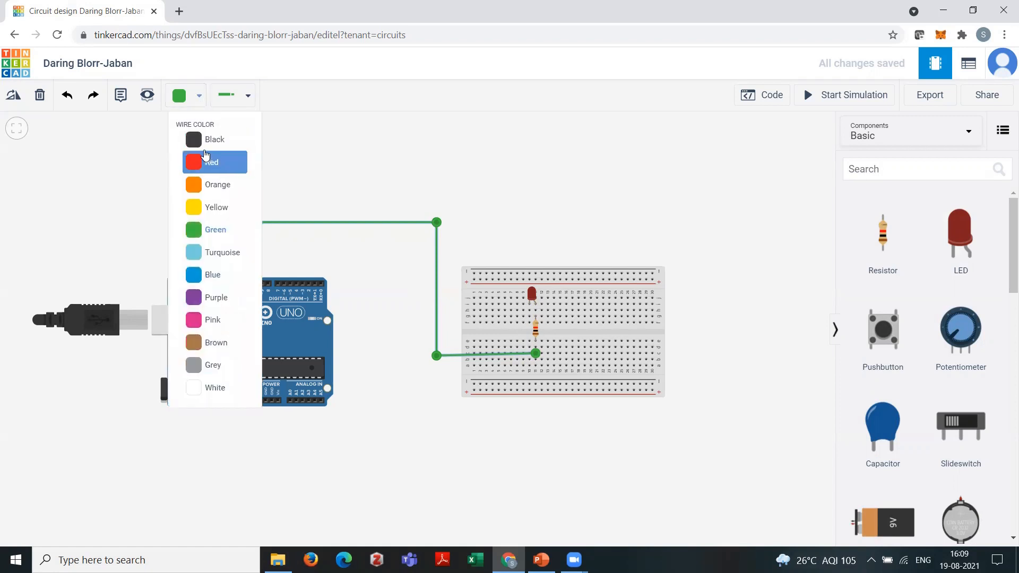
left_click(205, 161)
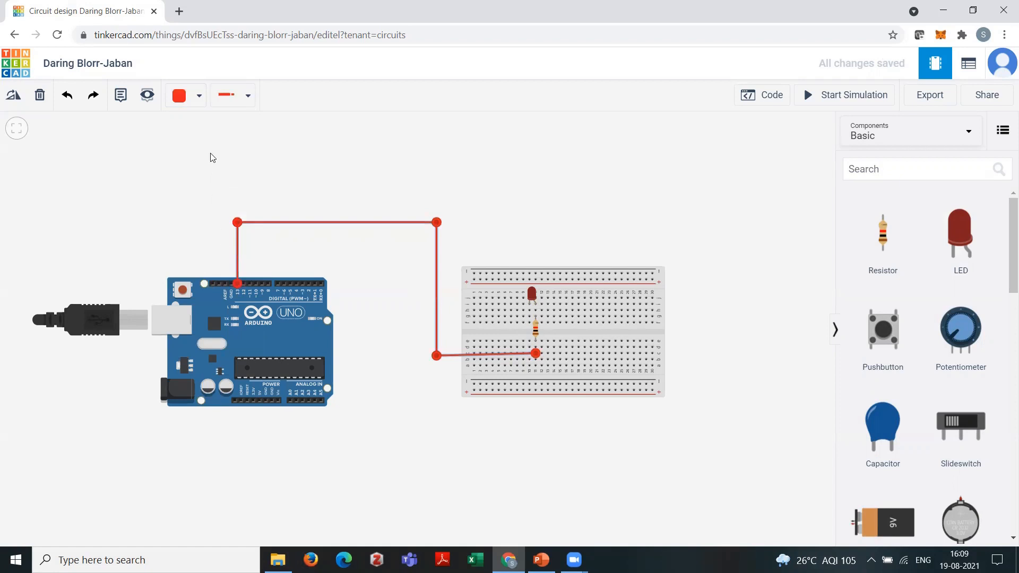
left_click(199, 96)
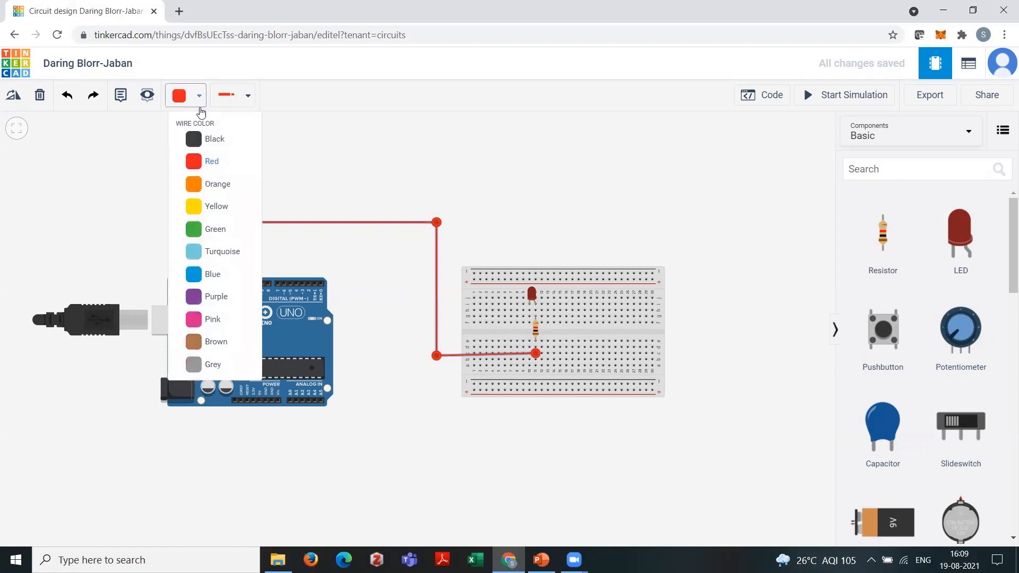
left_click(210, 231)
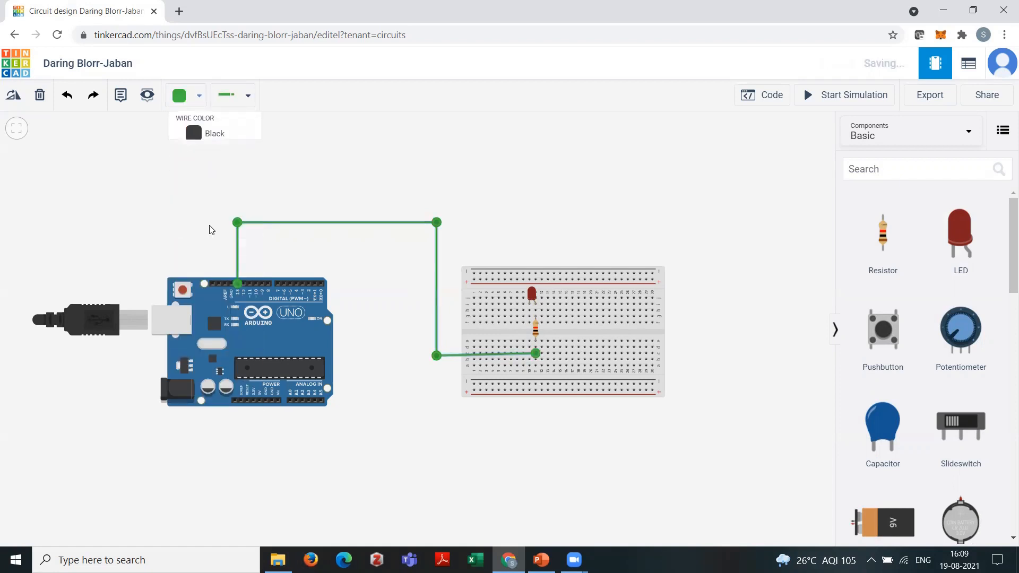
left_click(213, 259)
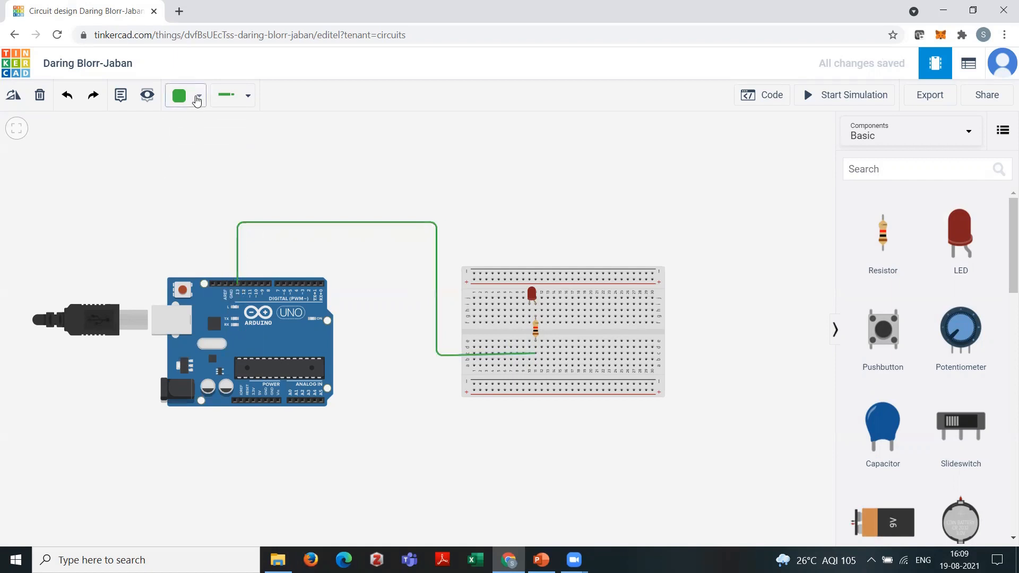
Draw a red wire from the Arduino's upper GND pin to the breadboard hole below the LED's left leg, routed with three bends around the green wire
left_click(199, 96)
left_click(205, 162)
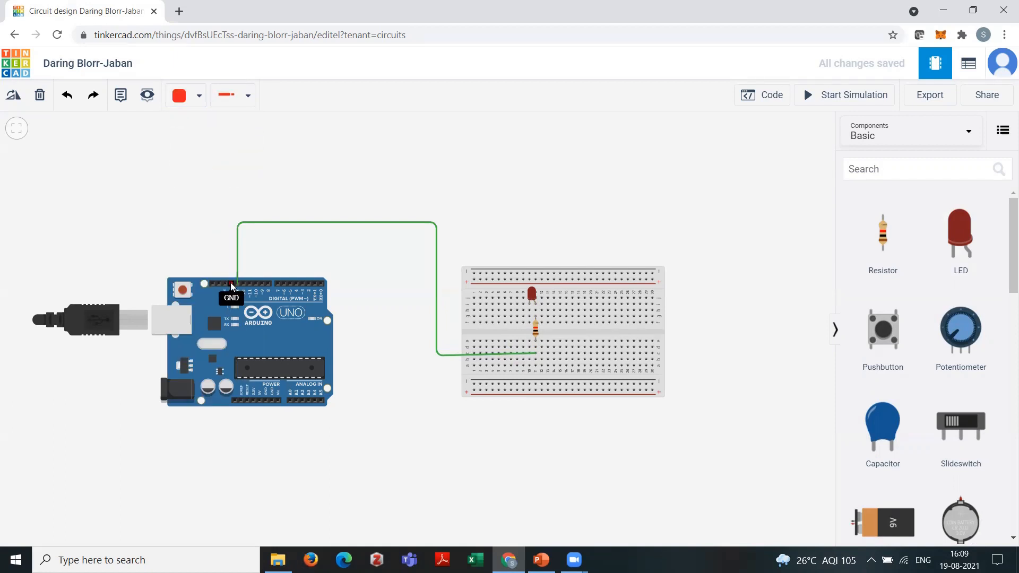
left_click(232, 287)
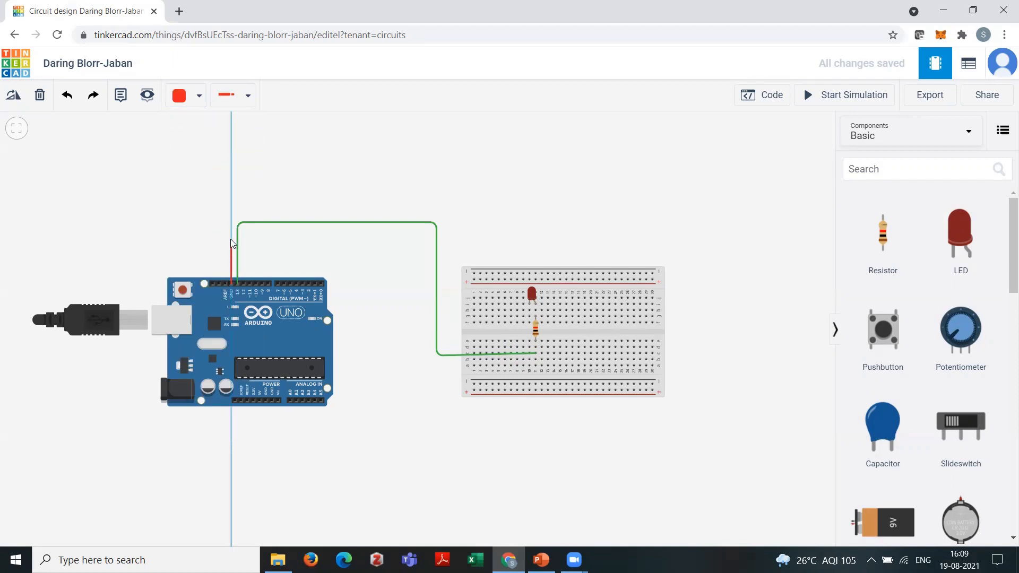
left_click(231, 207)
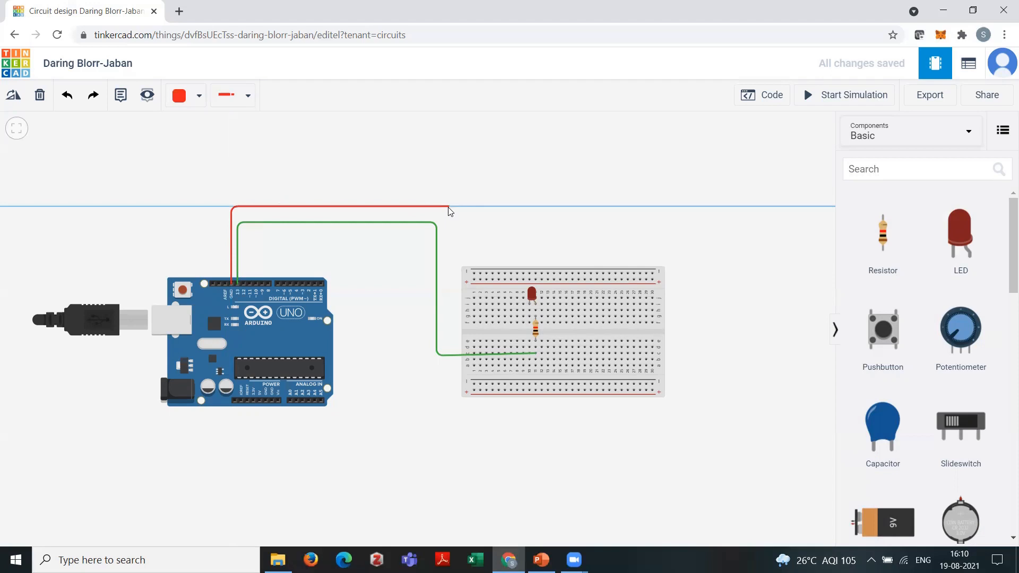
left_click(450, 208)
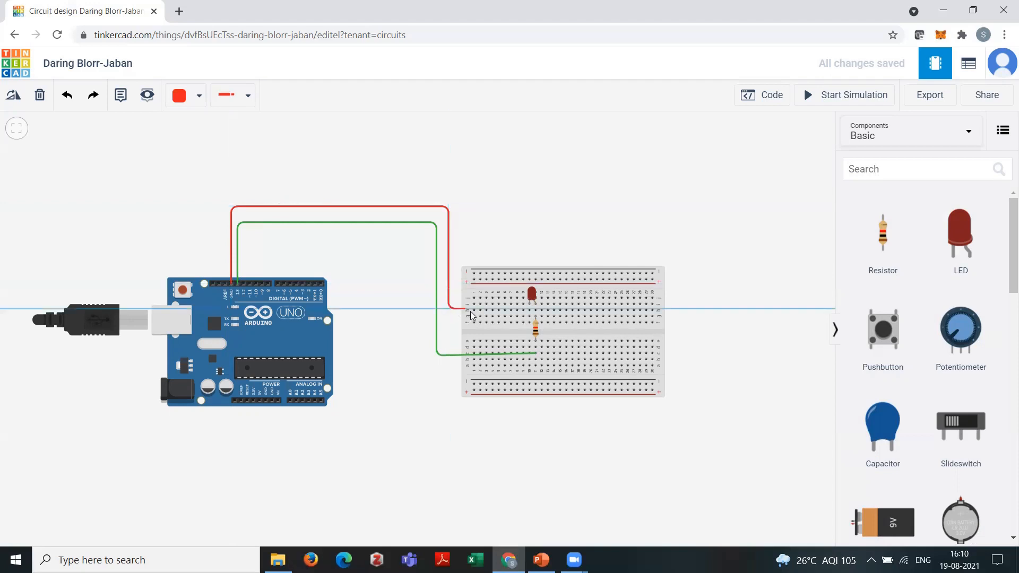
left_click(449, 309)
left_click(529, 311)
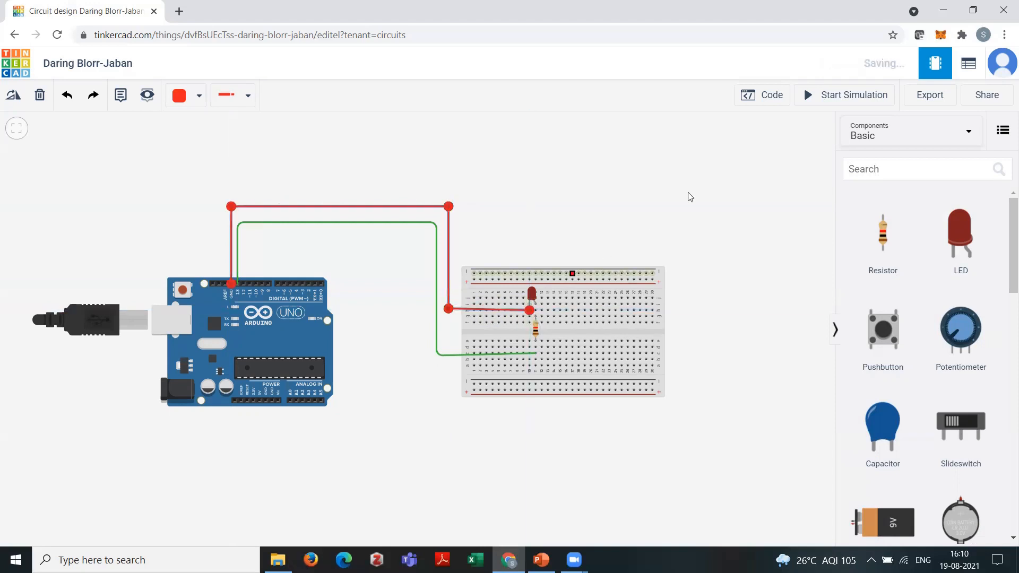
left_click(714, 175)
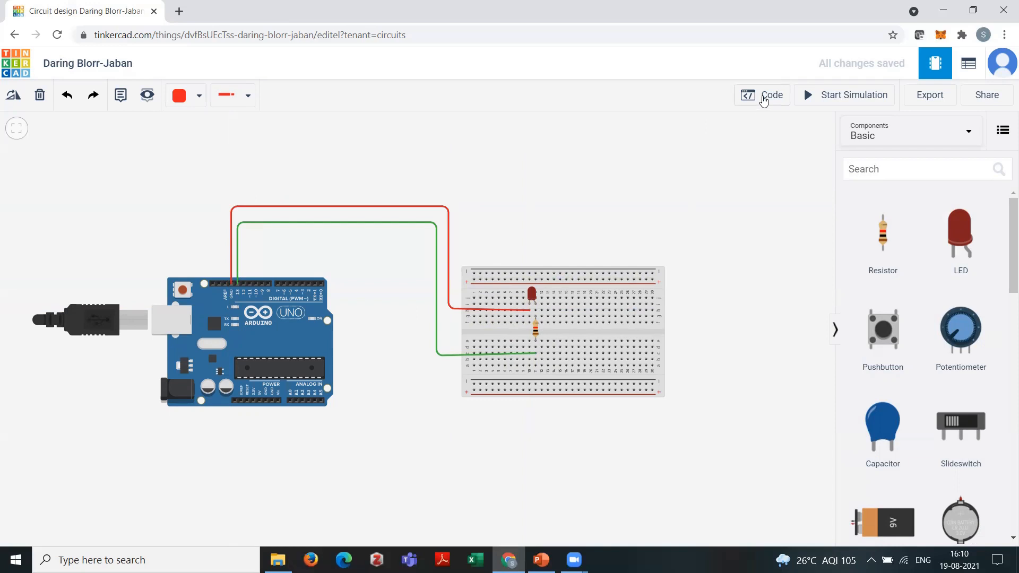
Open the Arduino's code editor and look through its Output, Input and Control block categories
left_click(764, 101)
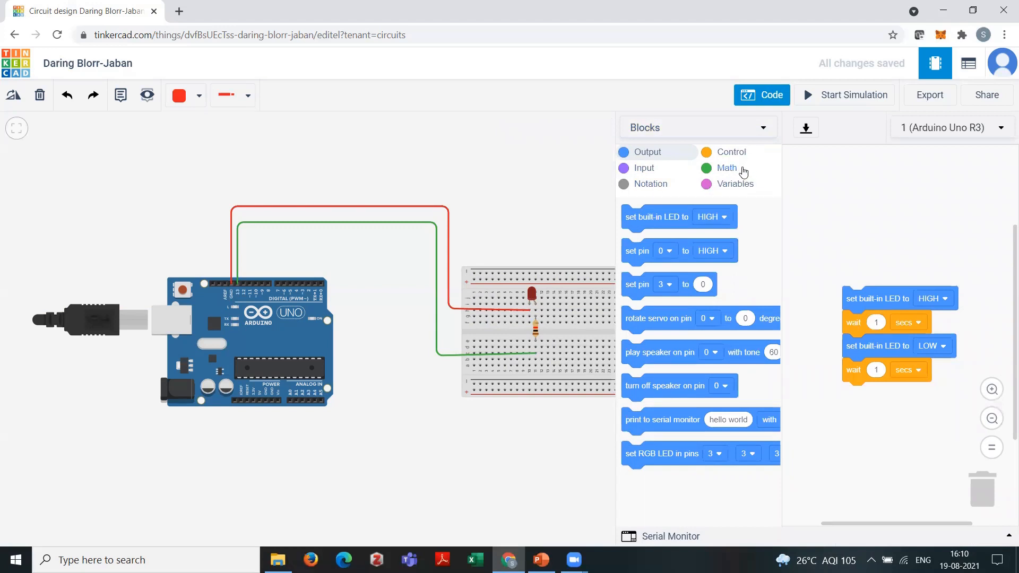
left_click(630, 171)
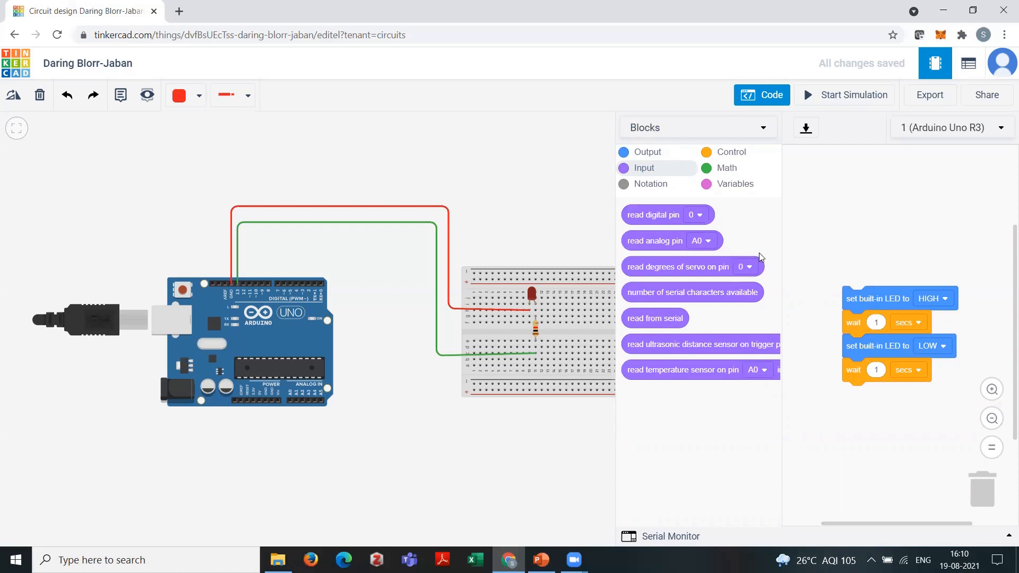
left_click(730, 153)
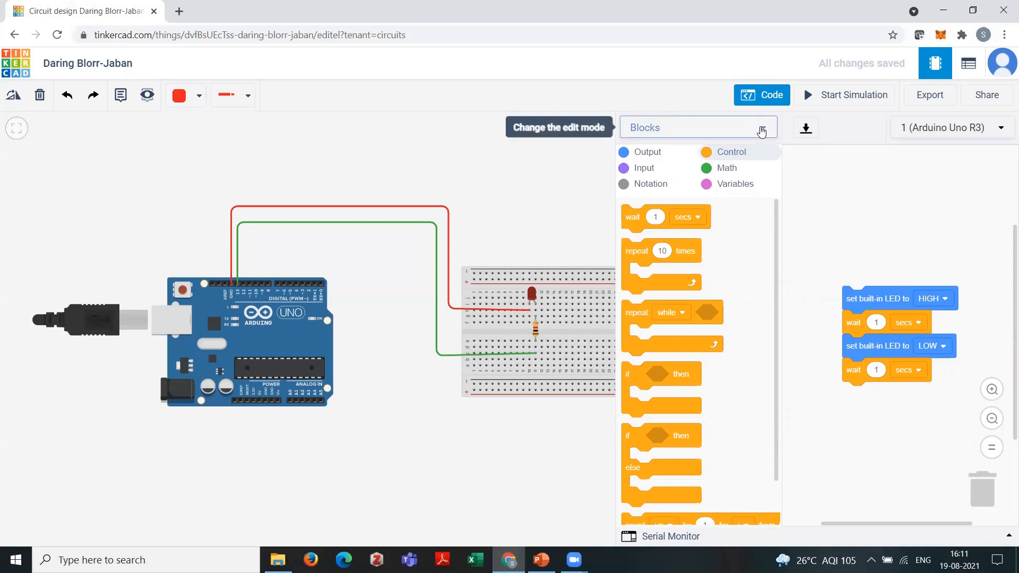
Switch the code editor from Blocks to Text mode, accepting the loss of the blocks
left_click(763, 130)
left_click(684, 192)
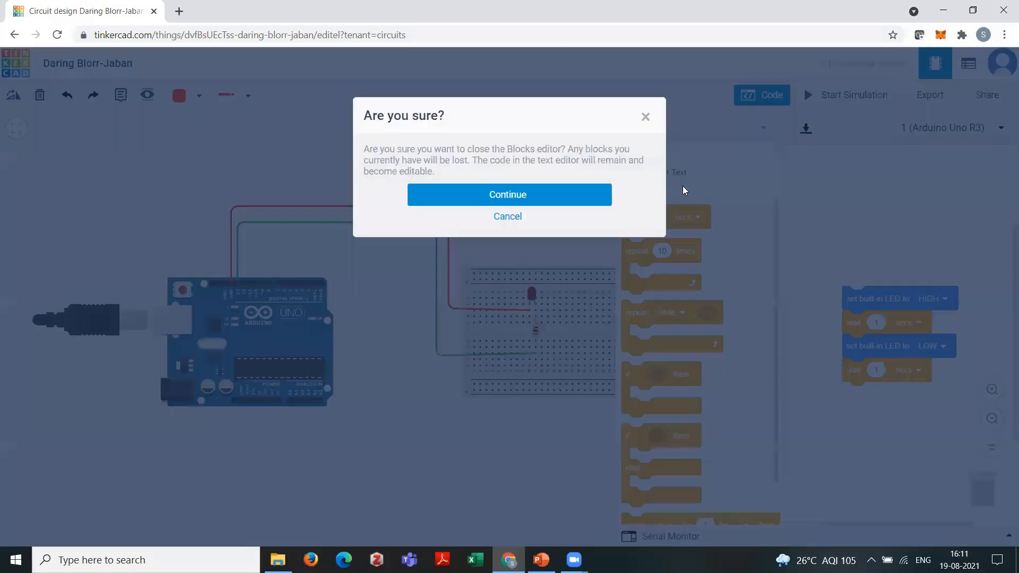
left_click(501, 202)
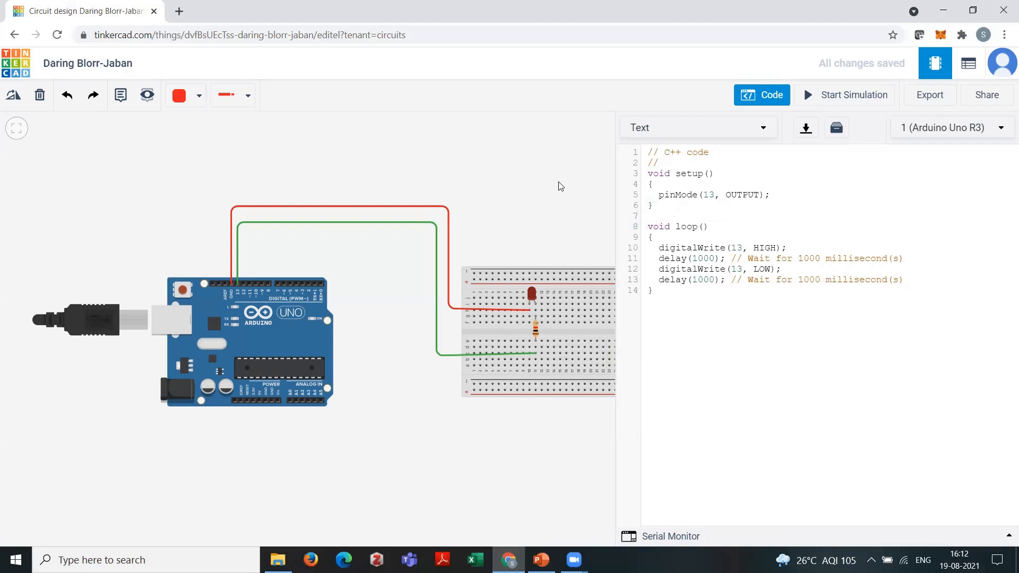
Close the code editor and start the simulation of the LED circuit
left_click(762, 96)
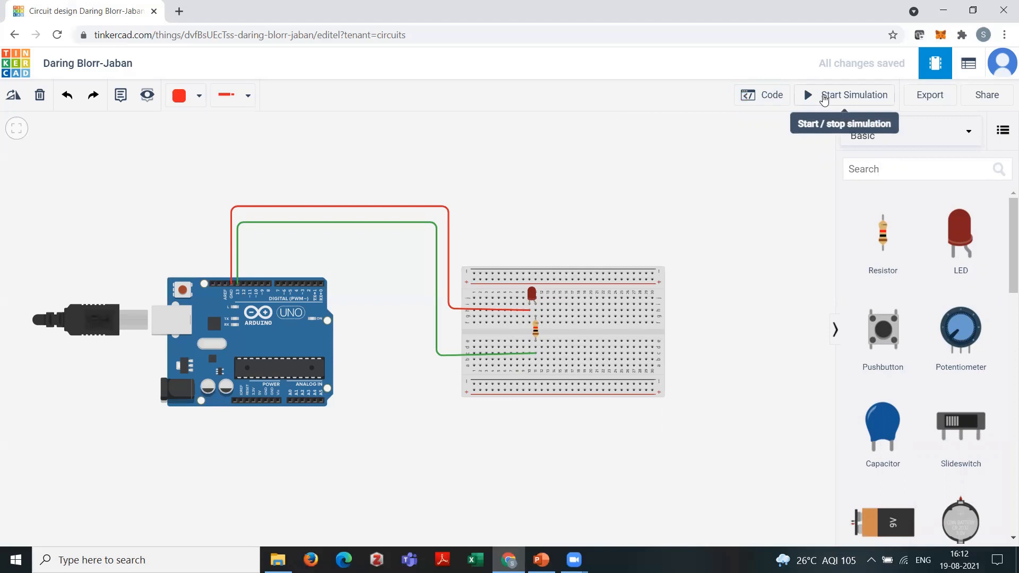
left_click(825, 100)
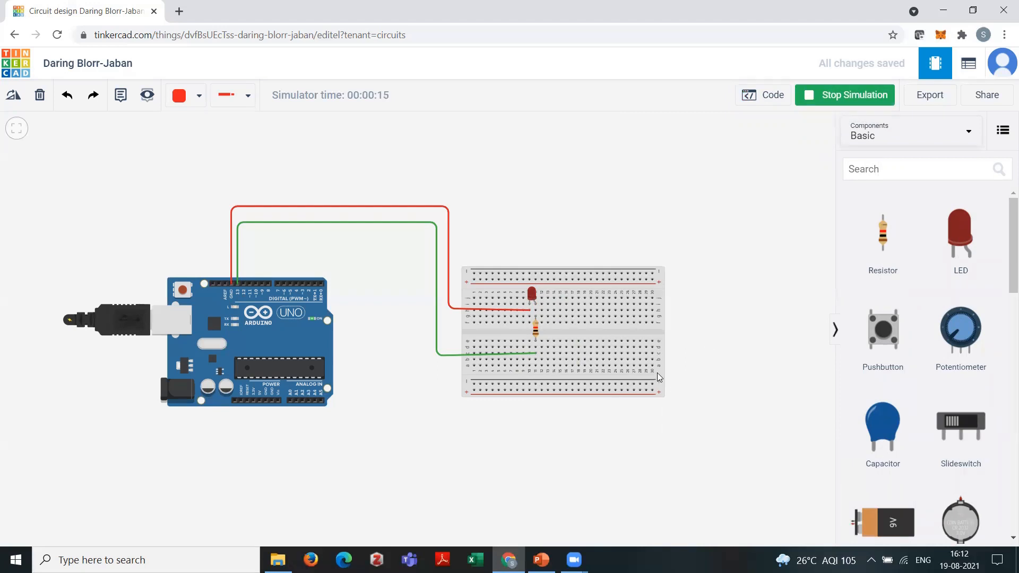
Try to rename the circuit exp1
left_click(85, 64)
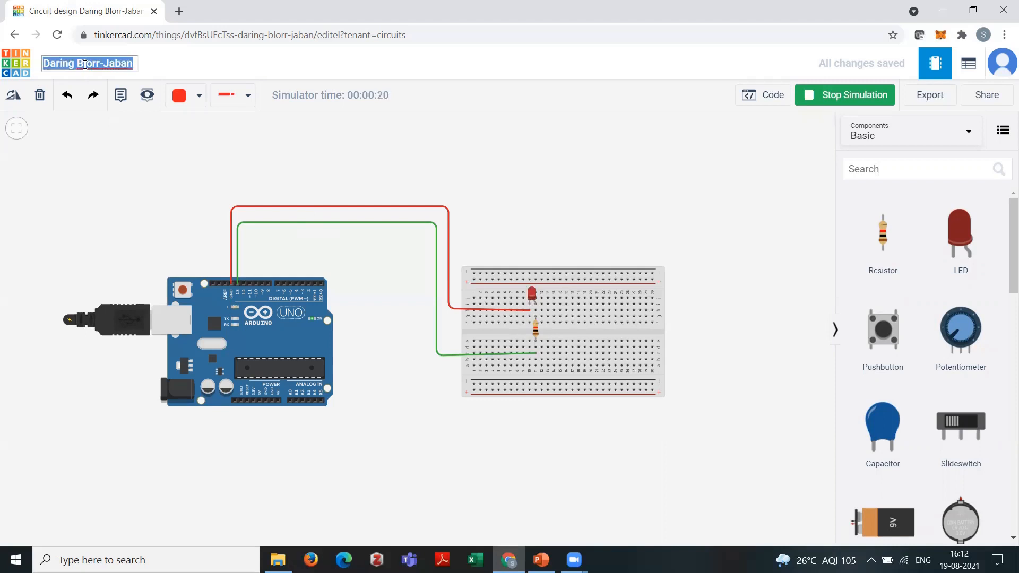
type("exp1")
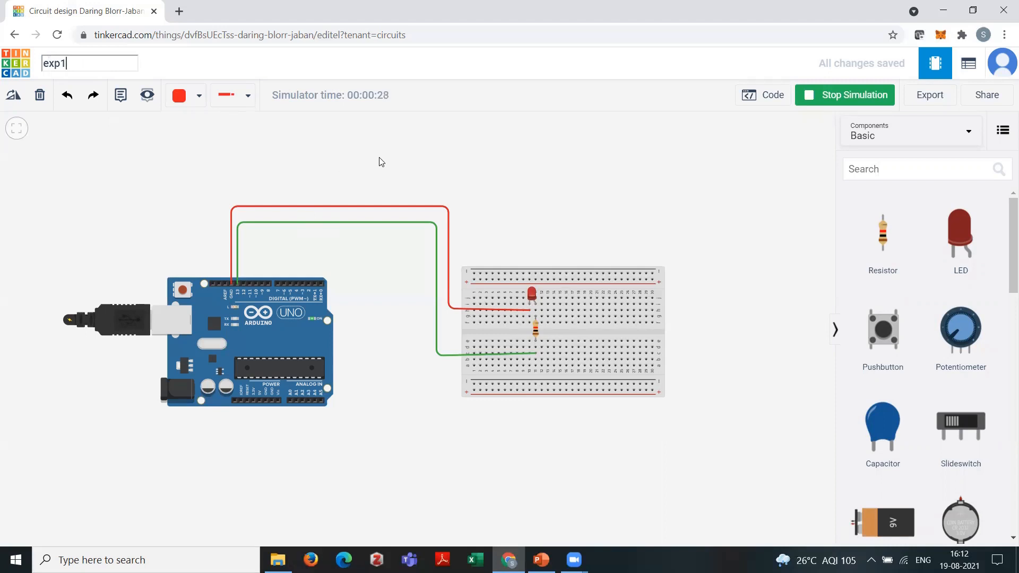
key("Escape")
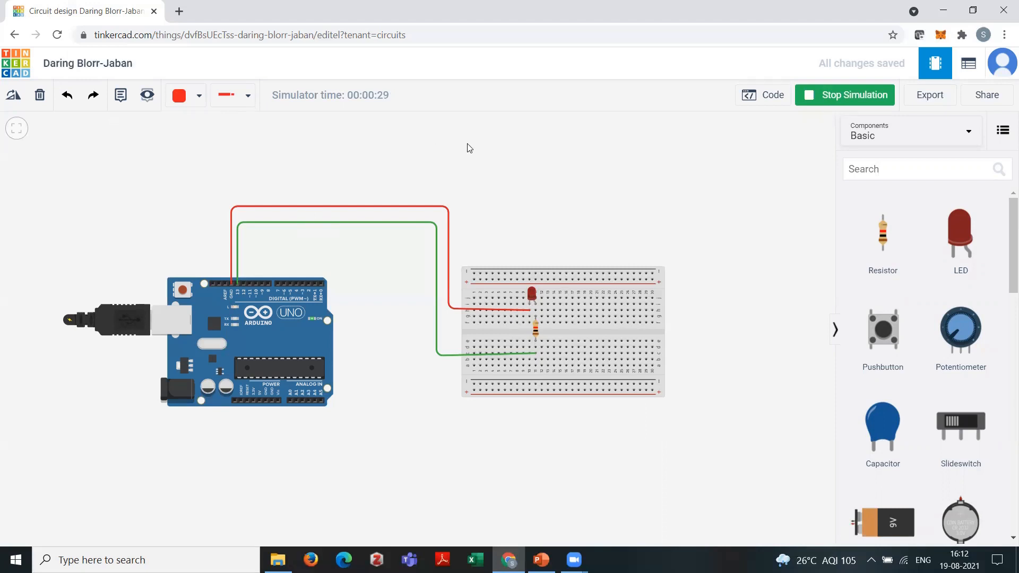
Return to the circuits dashboard and open the existing Exp12 design for editing
left_click(9, 65)
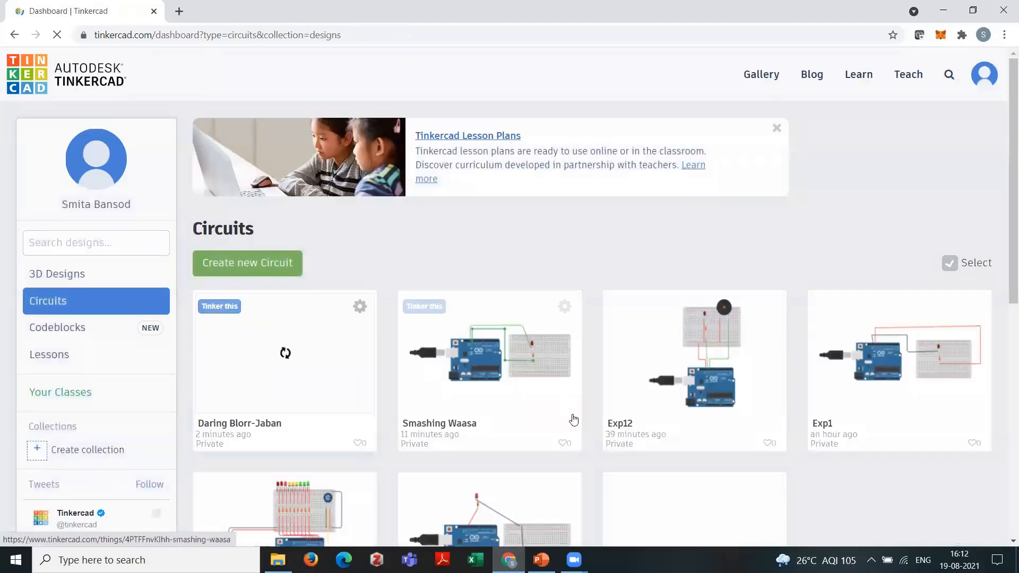
left_click(713, 353)
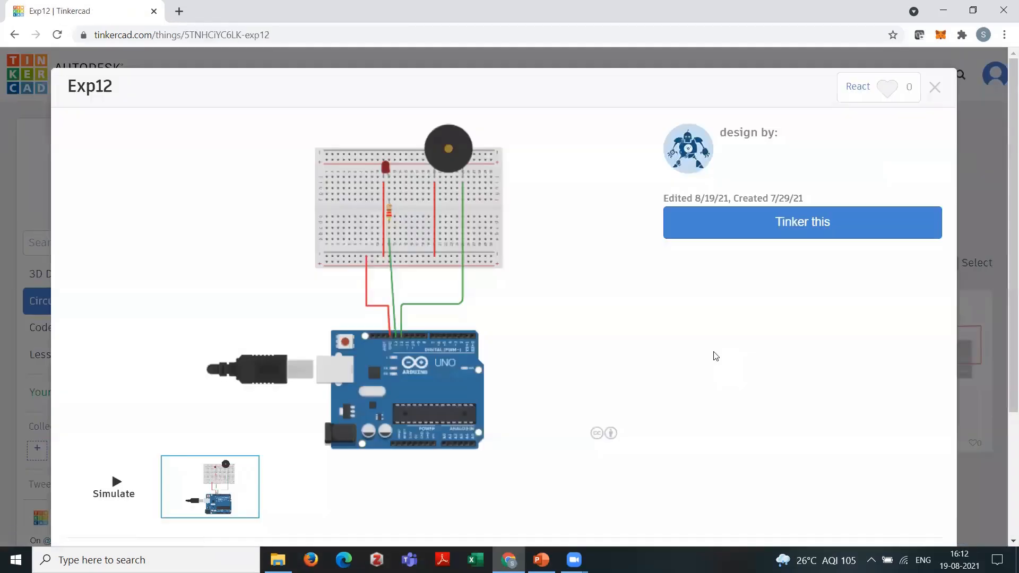
left_click(803, 218)
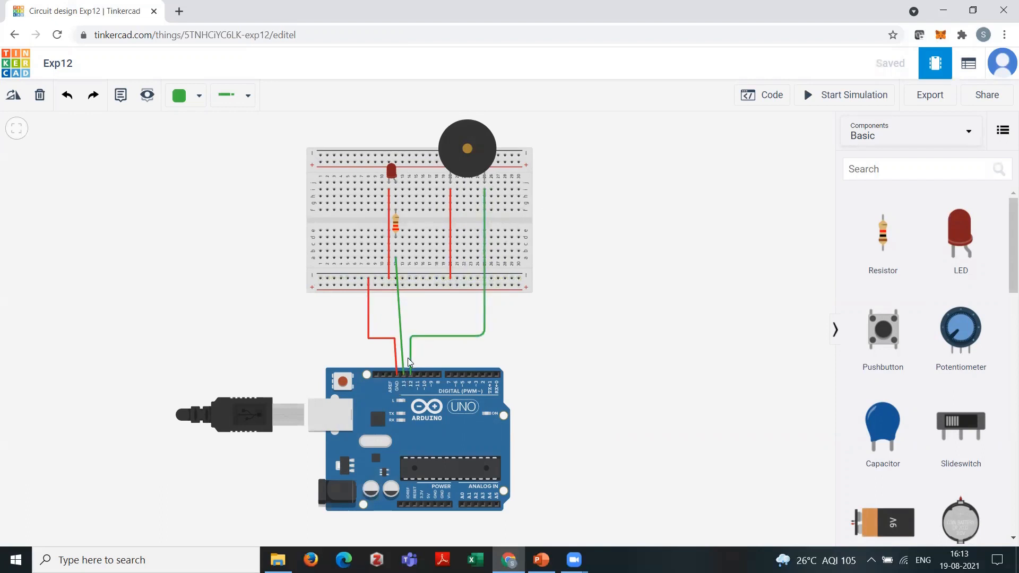
Review the C++ code of the Exp12 LED and buzzer circuit, close the editor and start its simulation
left_click(771, 99)
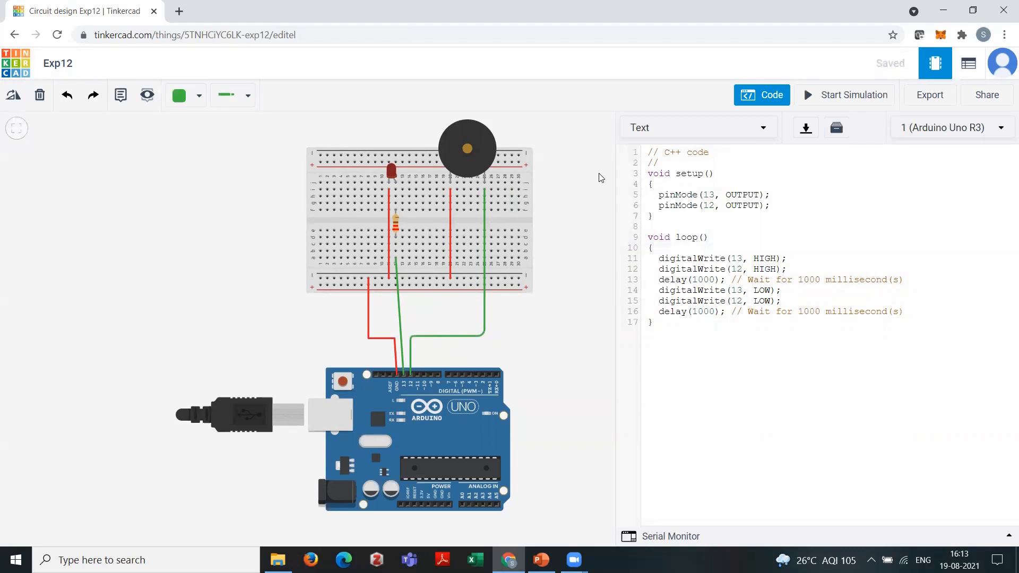
left_click(762, 95)
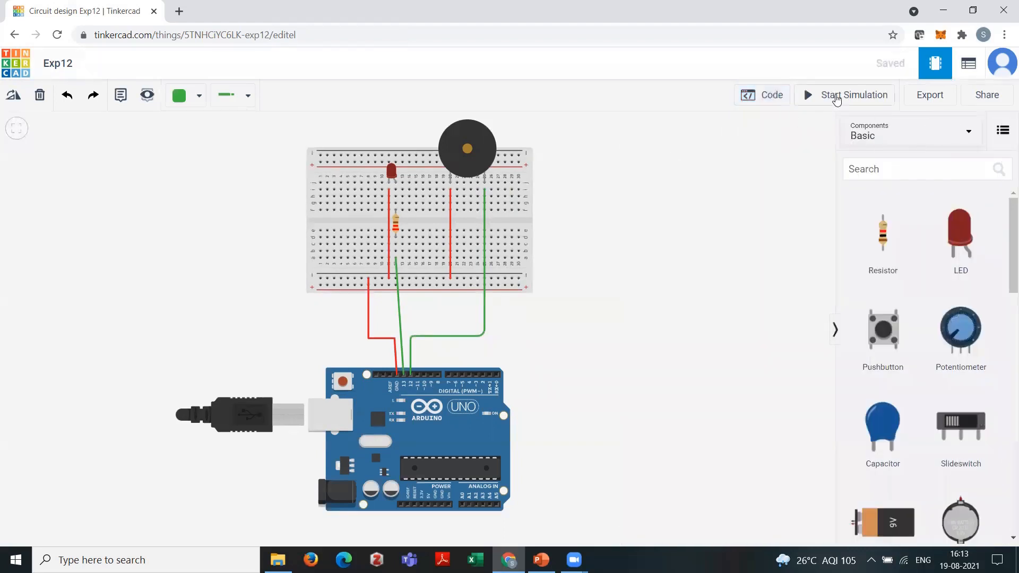
left_click(837, 99)
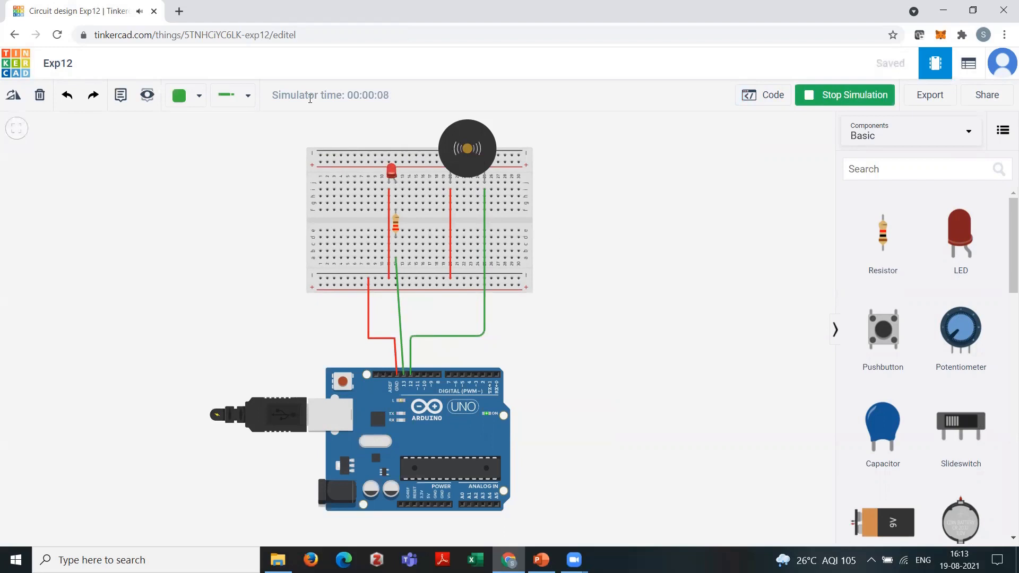
Leave the Exp12 design, open the Learn section for Circuits and look over its starter lessons and next steps
left_click(16, 73)
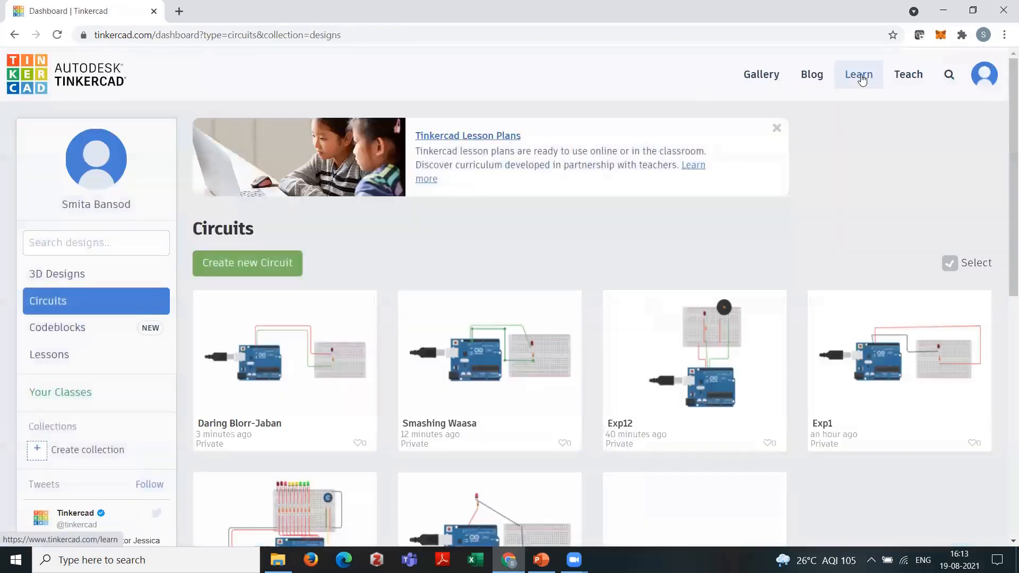
left_click(862, 79)
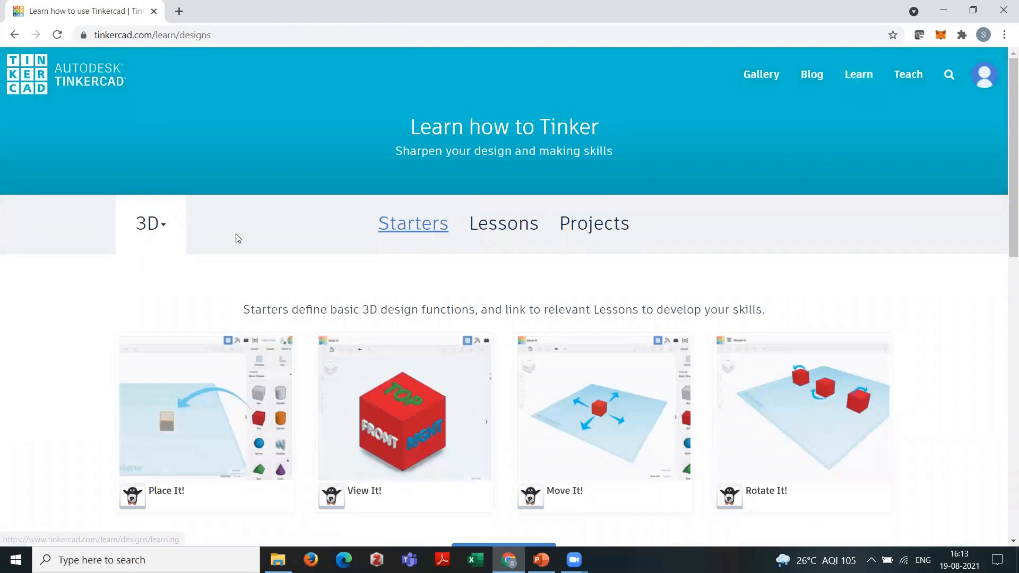
left_click(161, 227)
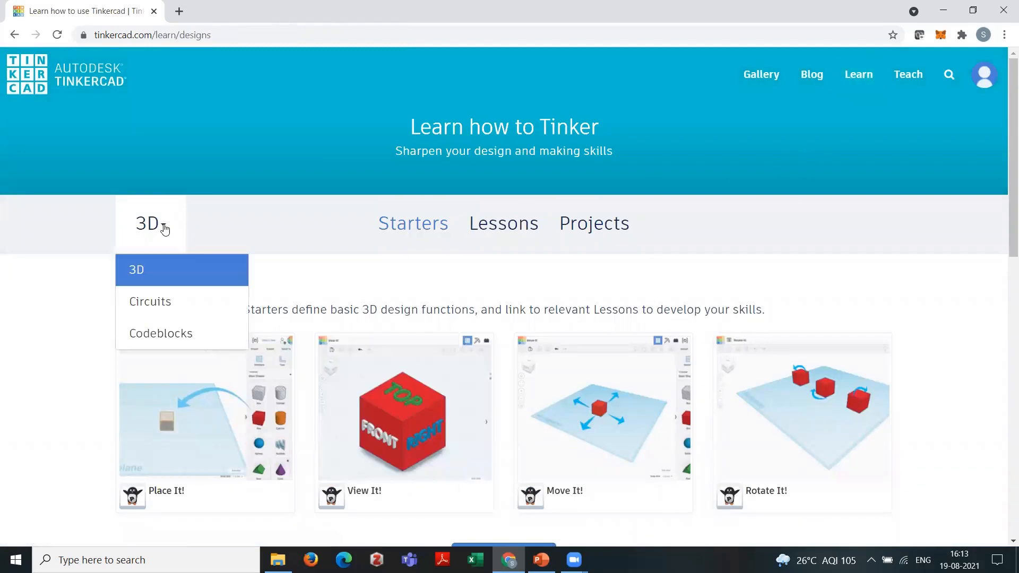
left_click(176, 303)
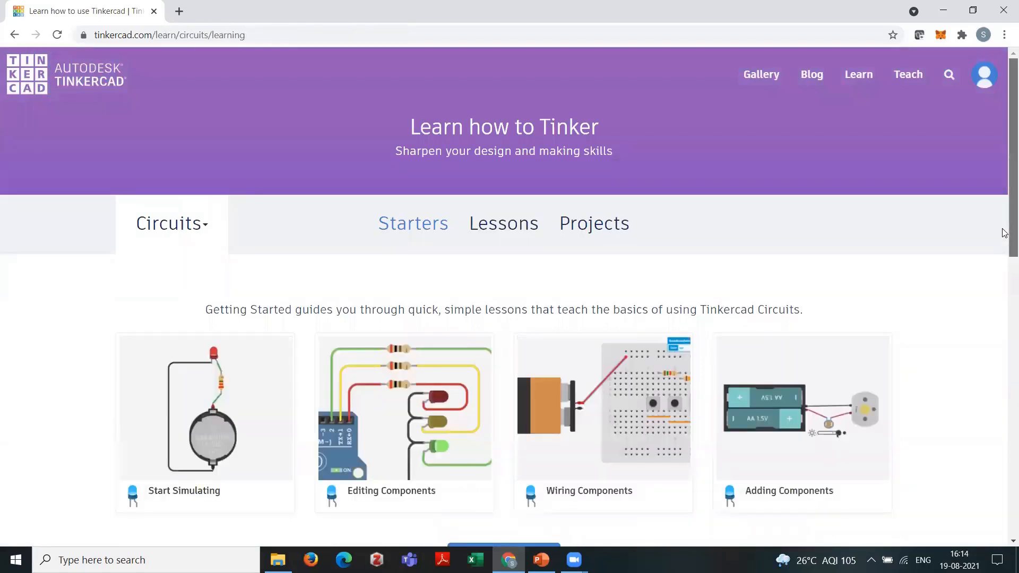
scroll(1005, 271, "down", 2)
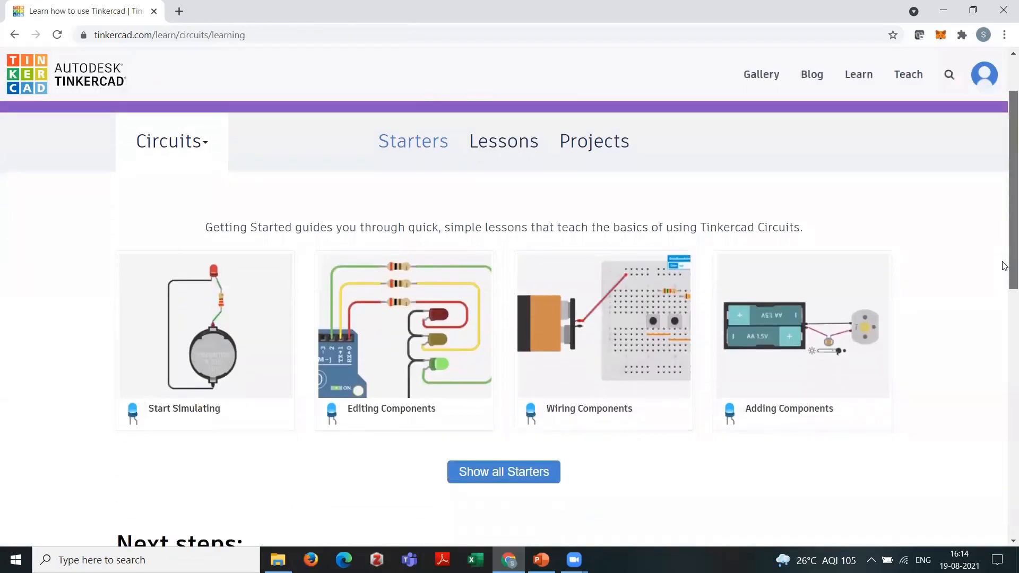
scroll(1005, 268, "down", 1)
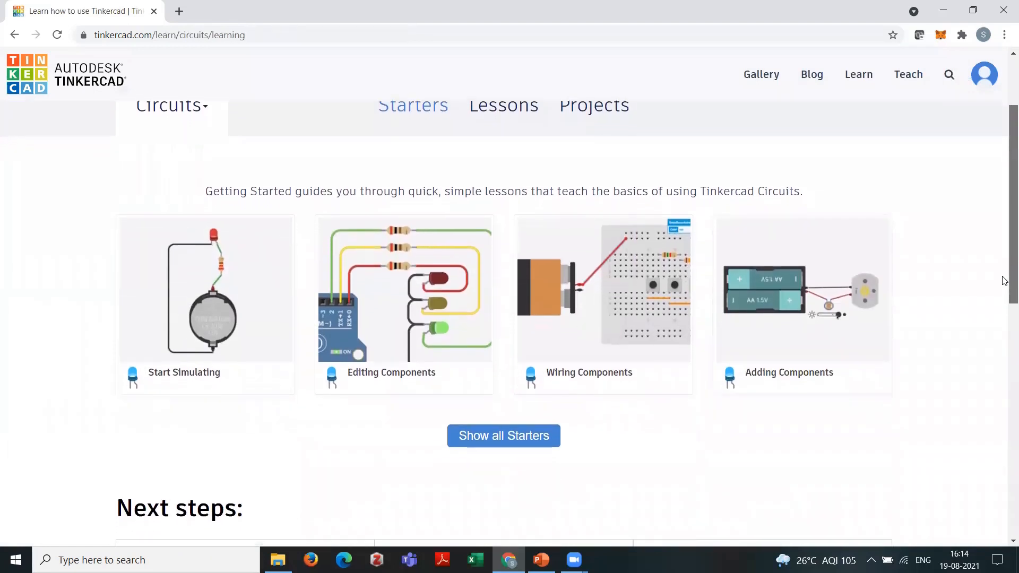
scroll(1005, 282, "down", 2)
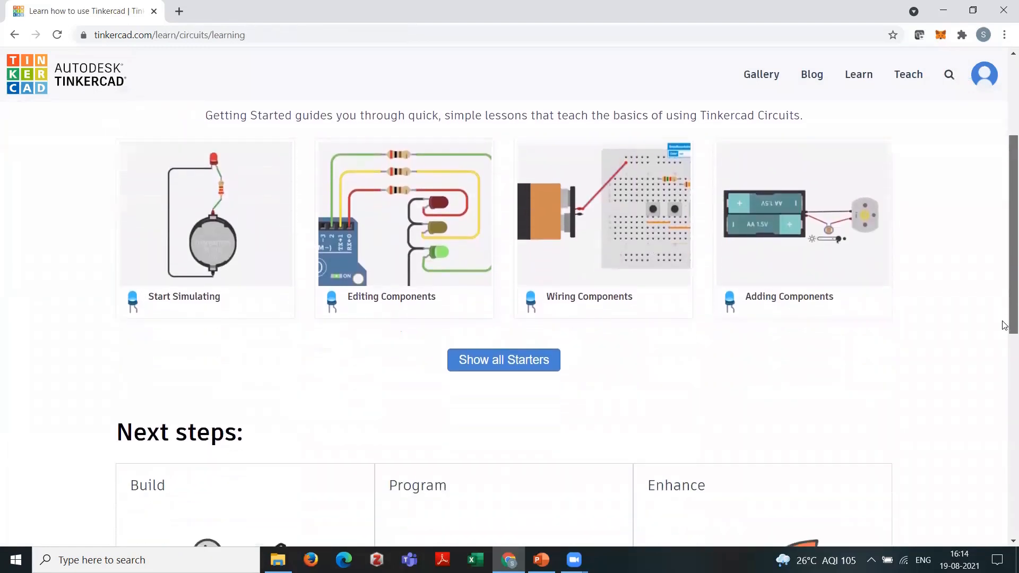
scroll(988, 150, "up", 4)
scroll(988, 155, "down", 1)
scroll(996, 162, "up", 1)
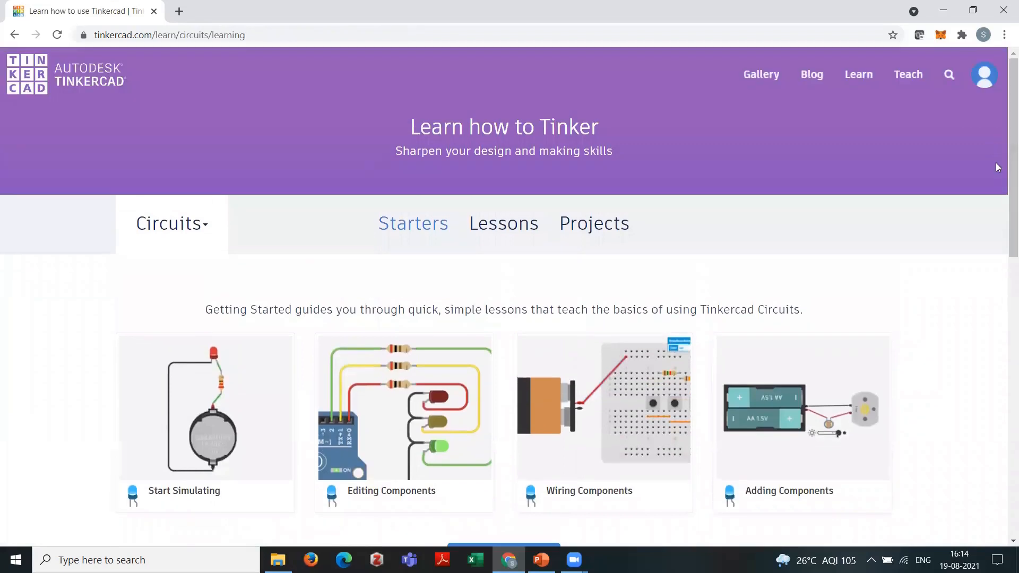
Open the gallery search, search for led and limit the search to Circuits
left_click(946, 78)
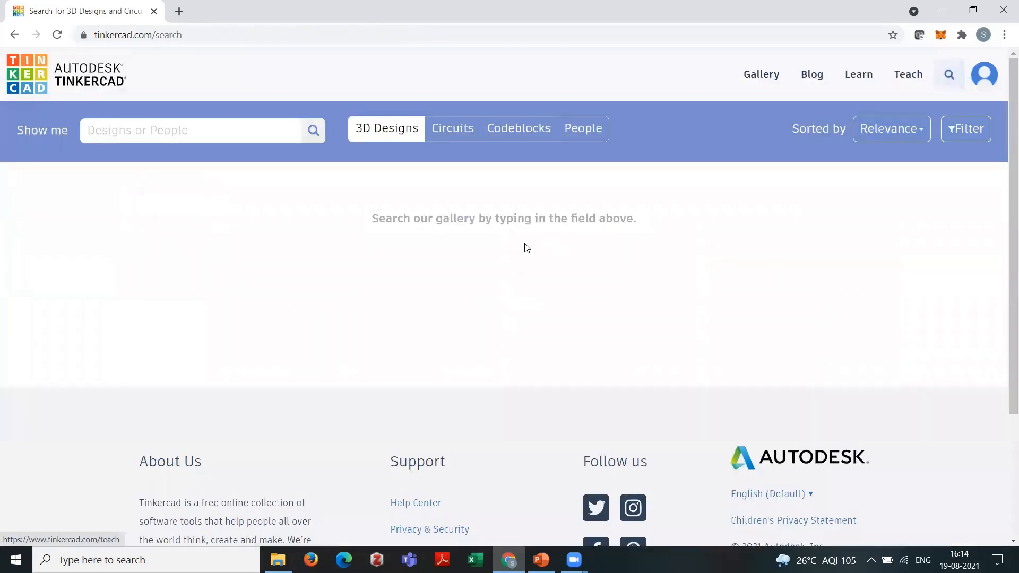
left_click(163, 122)
type("le")
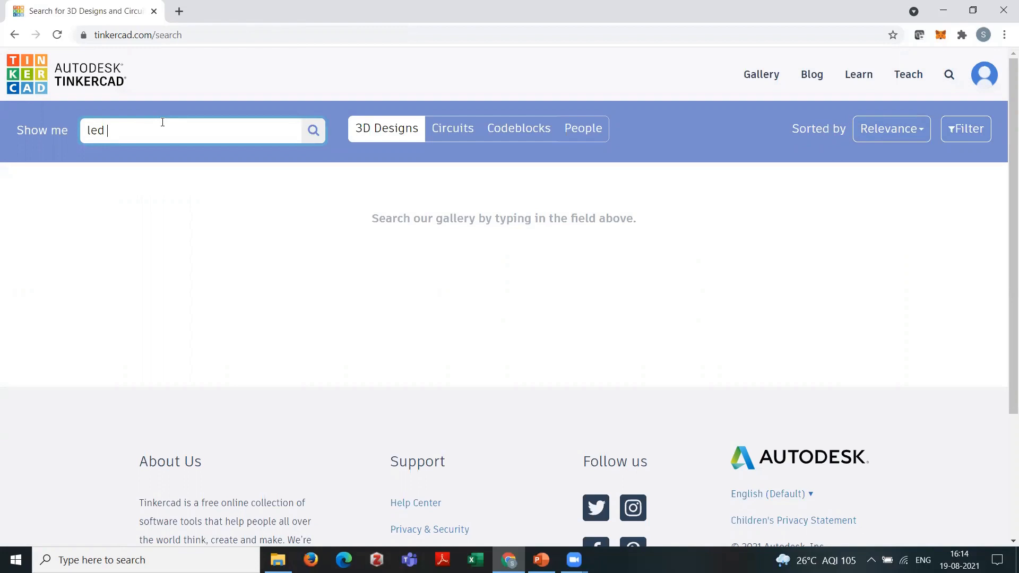
type("d")
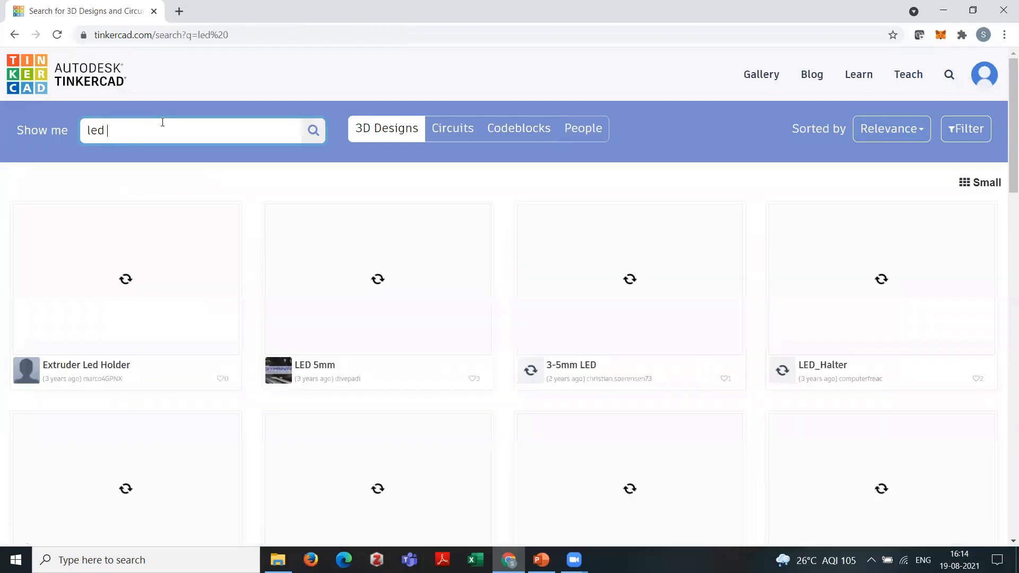
left_click(459, 134)
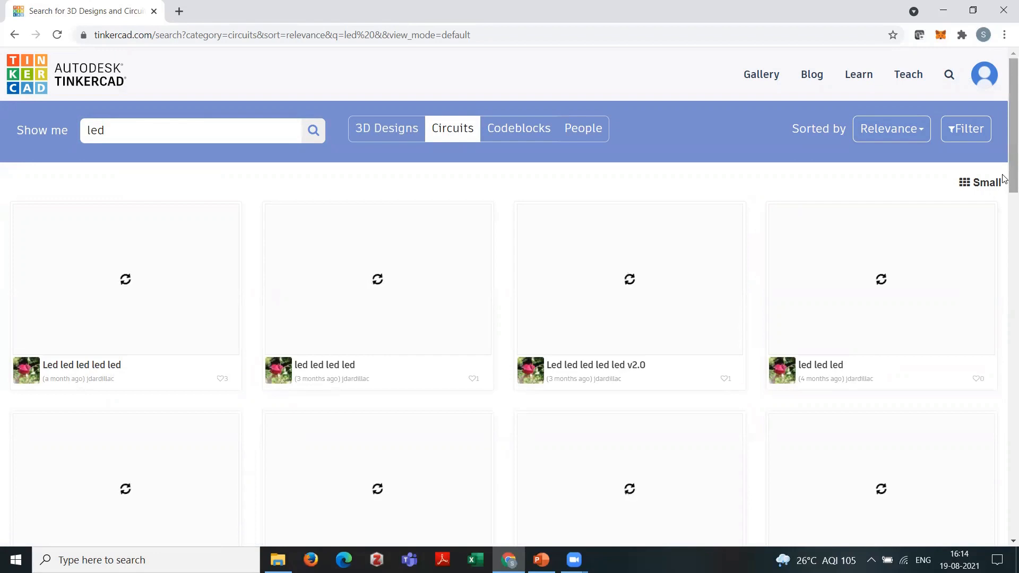
Browse the LED circuits, open the LED Blink Pattern design and copy it for editing
scroll(1005, 211, "down", 1)
scroll(1005, 212, "down", 2)
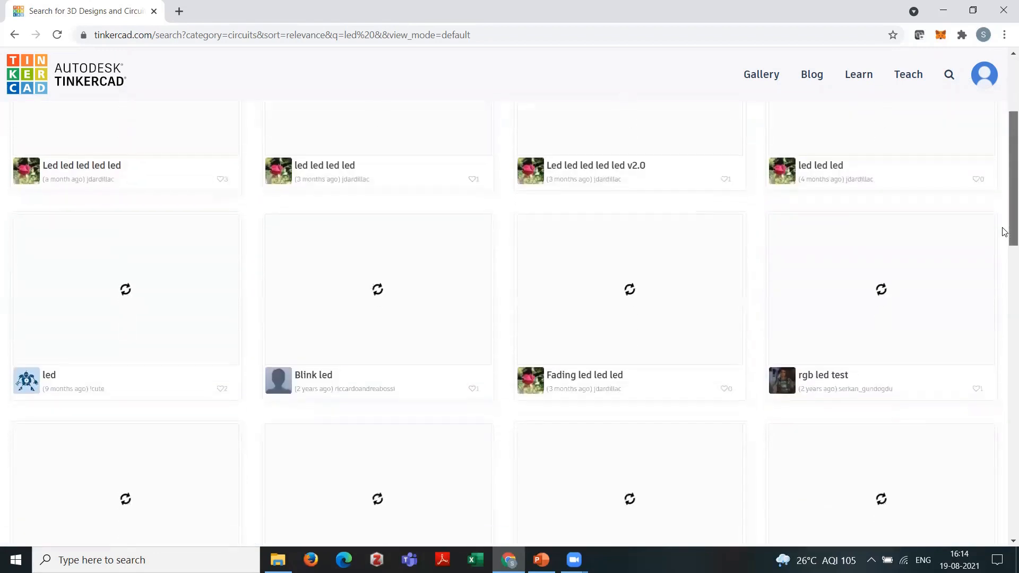
left_click_drag(1005, 232, 1005, 462)
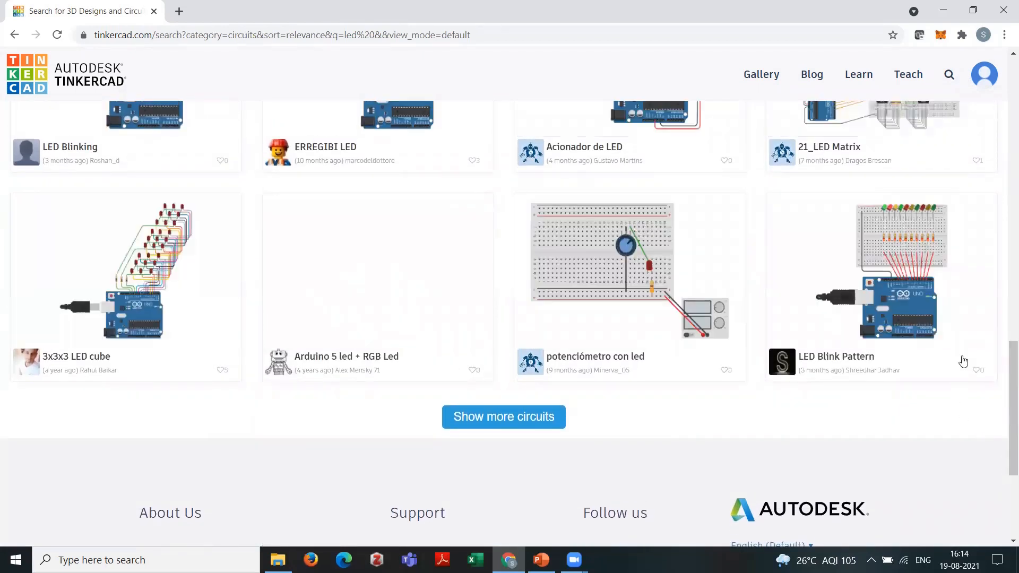
left_click(924, 318)
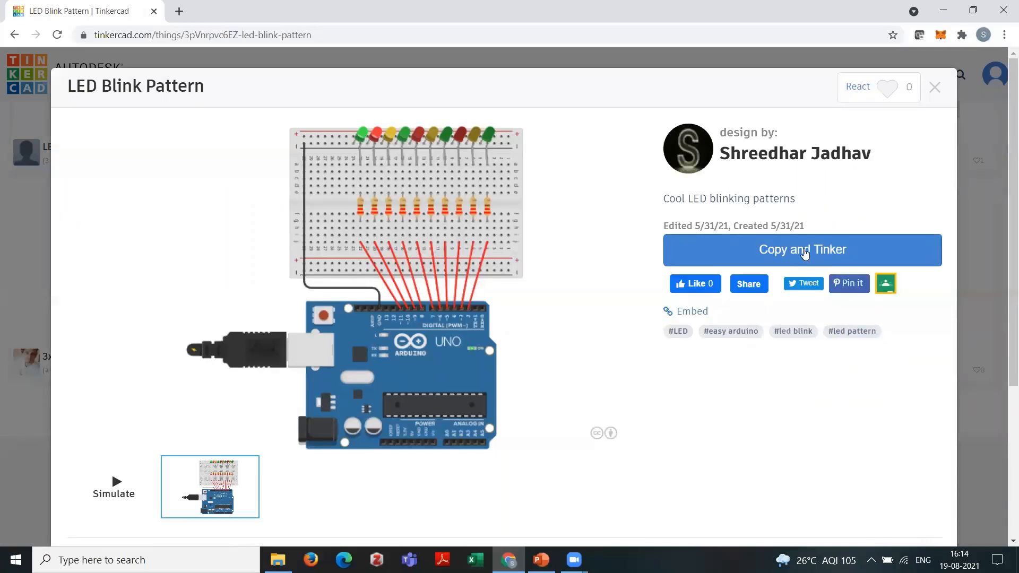
left_click(805, 254)
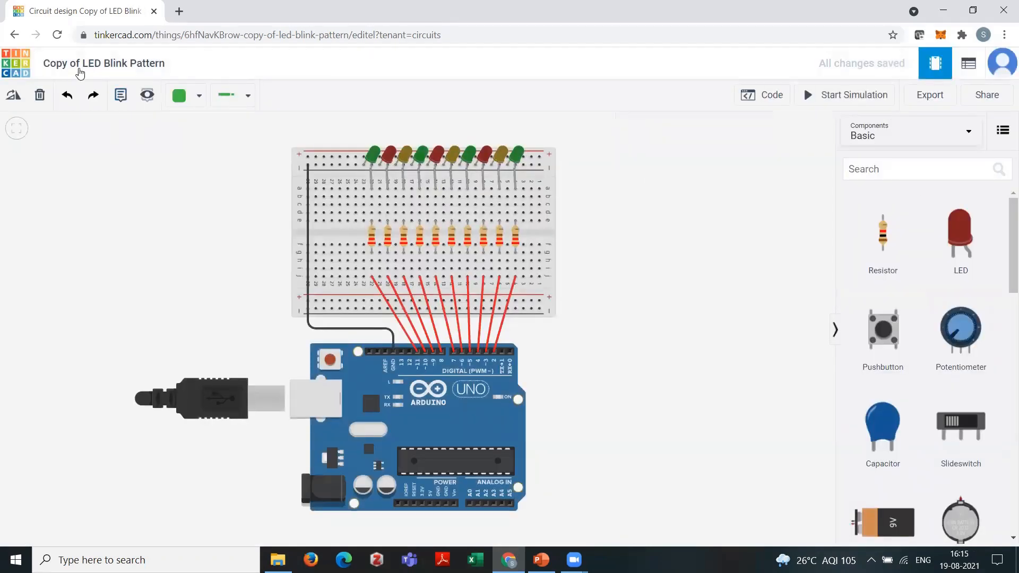
Rename the copied LED Blink Pattern circuit with the account owner's first name
left_click(153, 64)
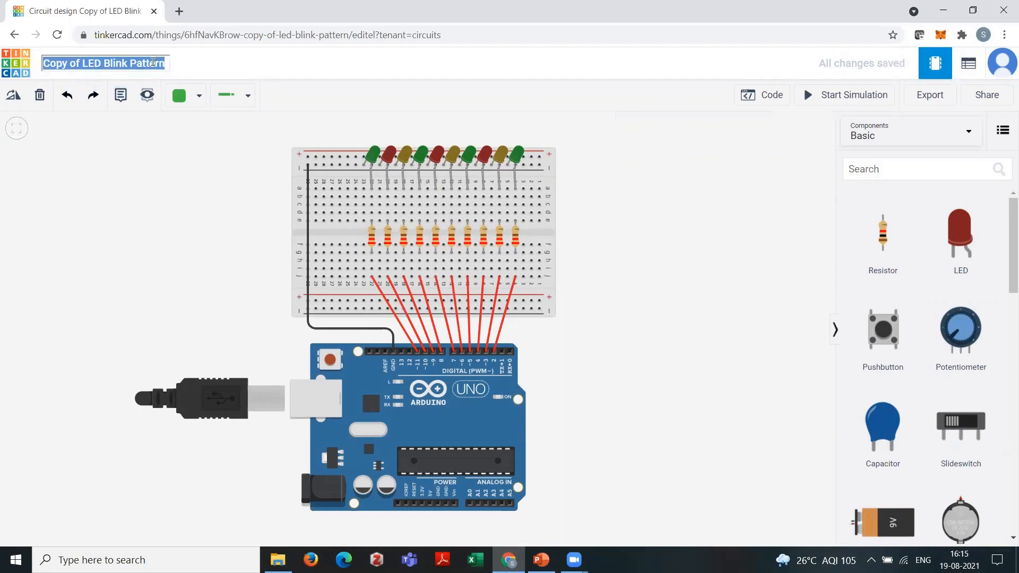
type("smita")
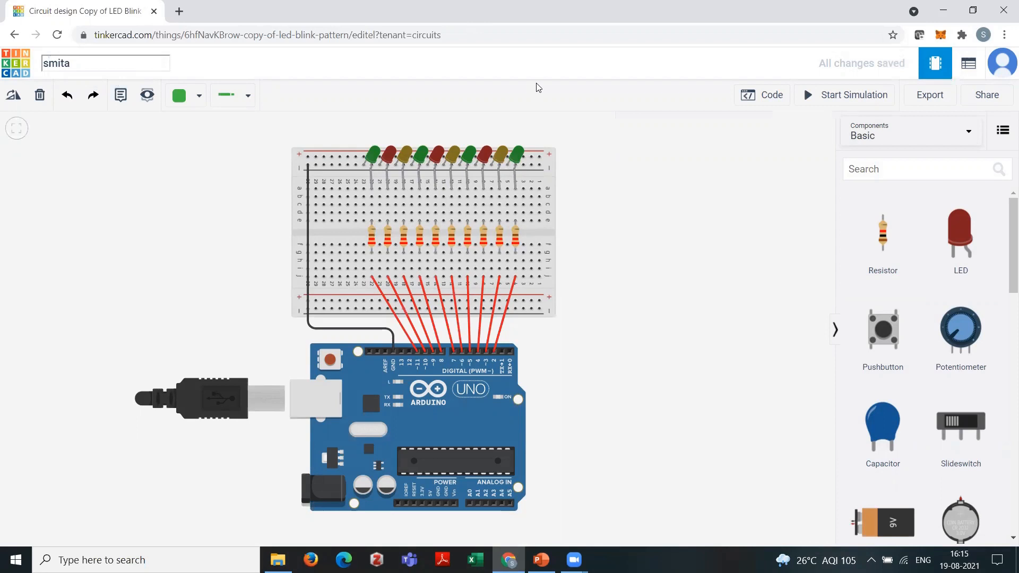
key("Return")
Review the Arduino code of the copied blink pattern circuit, close the editor and start its simulation
left_click(757, 95)
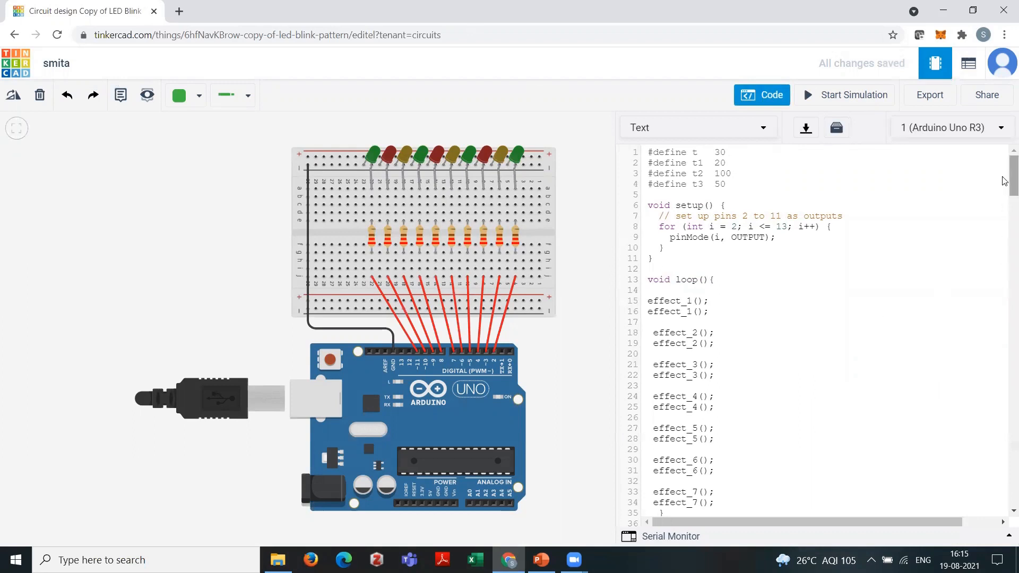
left_click_drag(1005, 186, 968, 10)
left_click(777, 100)
left_click(817, 97)
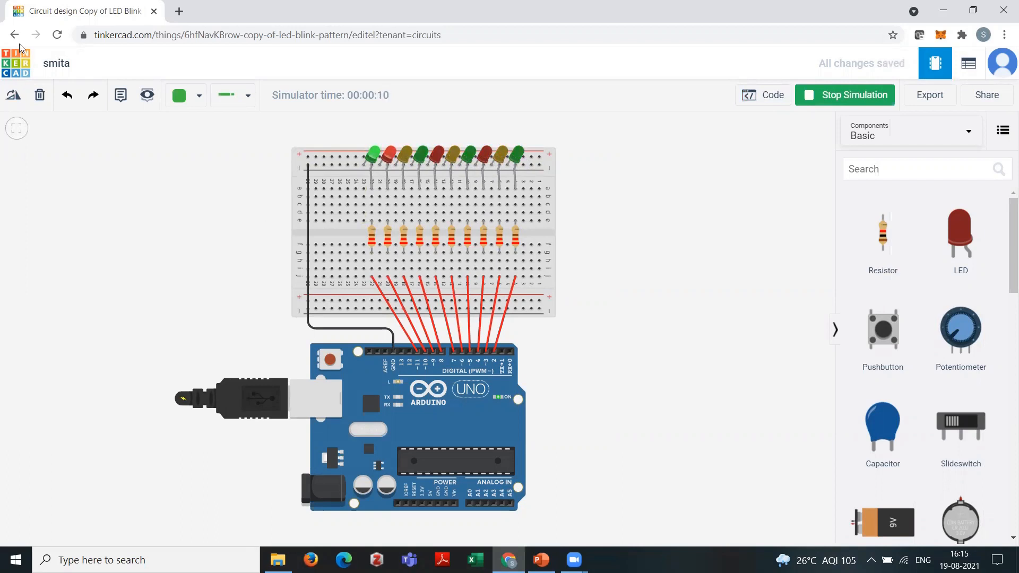
Return to the circuits dashboard and open the existing LED bar graph design for editing
left_click(15, 69)
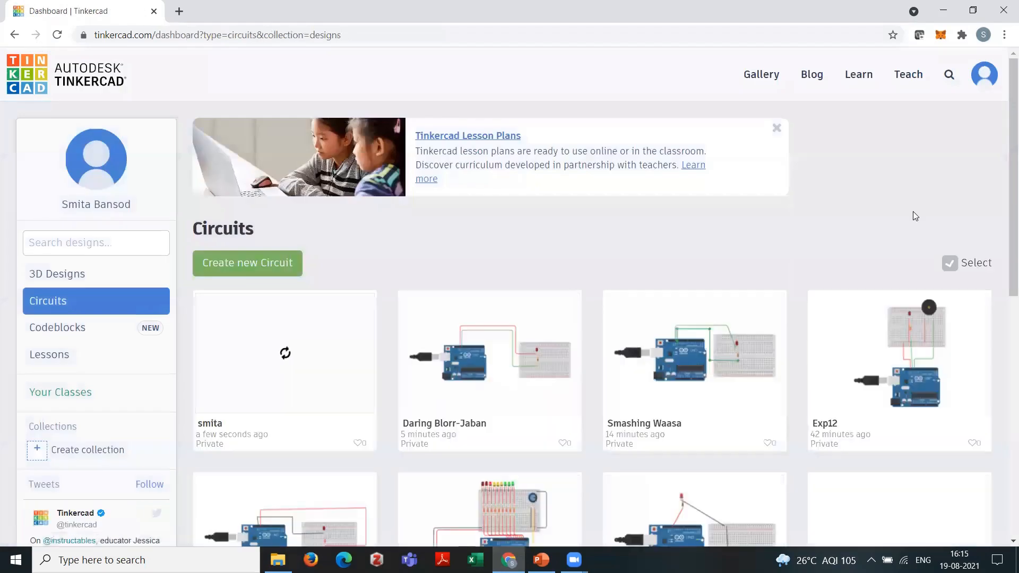
left_click_drag(1006, 264, 1004, 345)
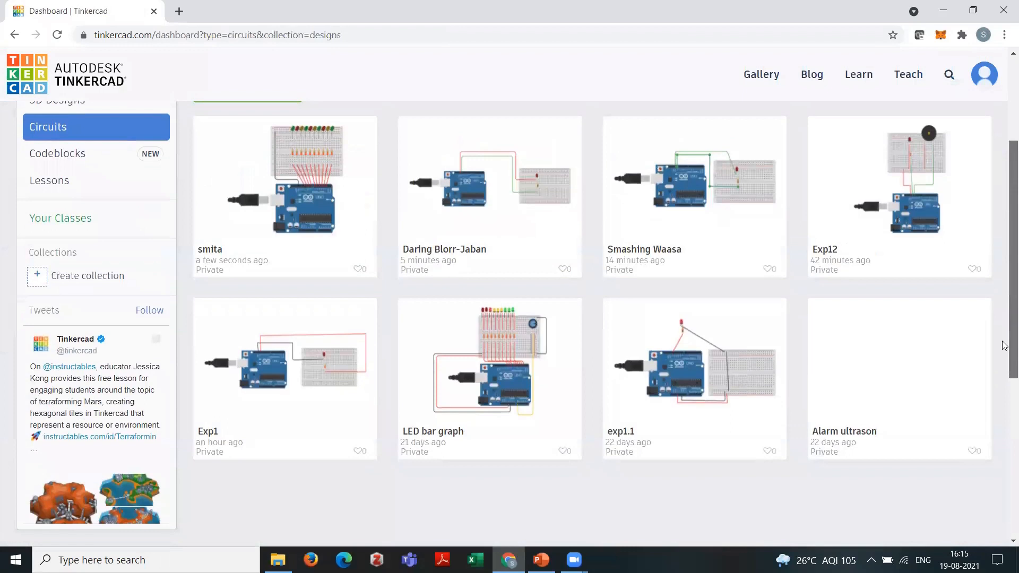
left_click(494, 375)
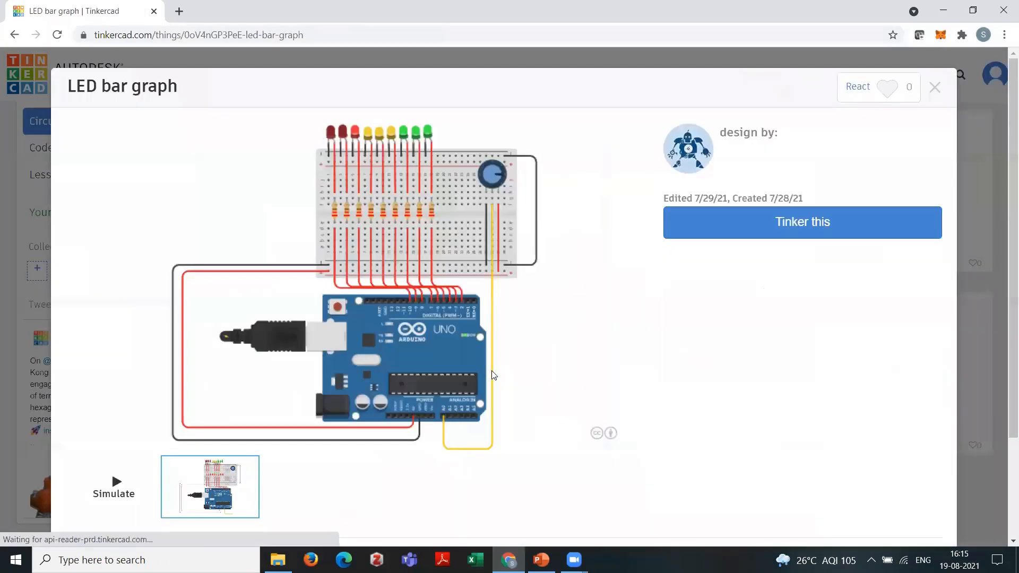
left_click(805, 234)
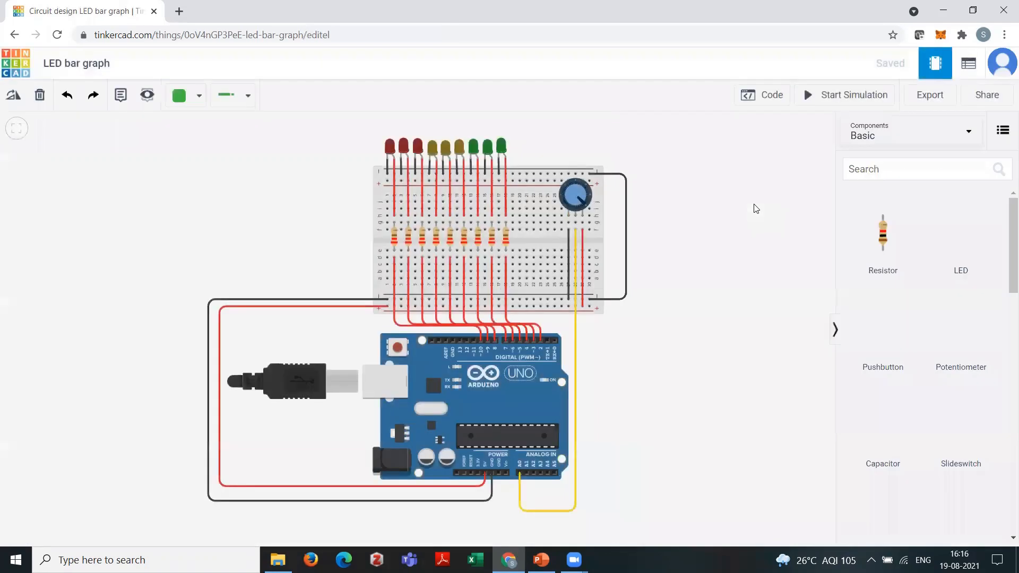
Start the LED bar graph simulation and turn the potentiometer knob to vary the lit LEDs
left_click(854, 92)
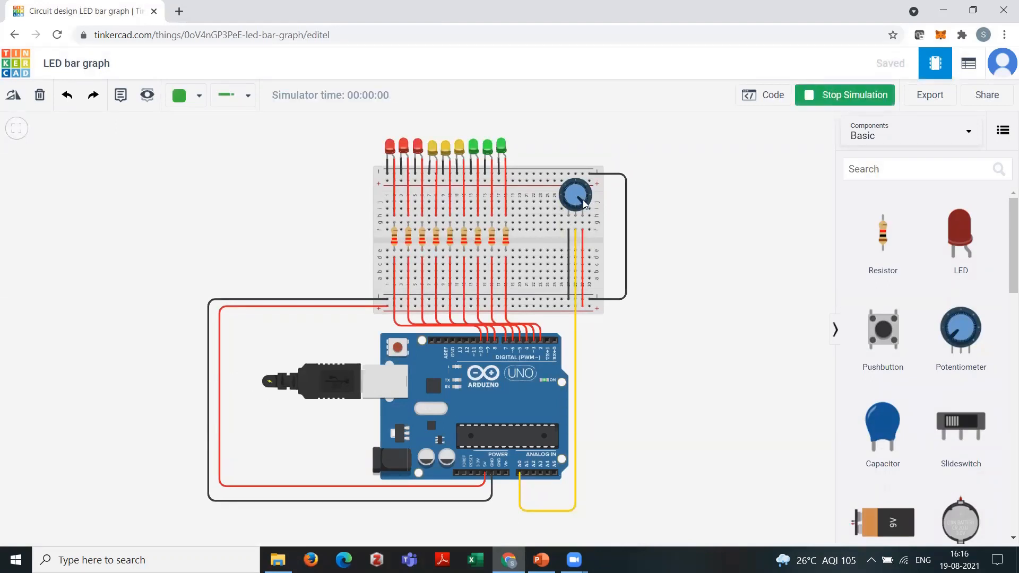
mouse_move(584, 204)
left_mouse_down()
mouse_move(575, 185)
mouse_move(564, 200)
mouse_move(576, 185)
mouse_move(584, 202)
mouse_move(575, 209)
mouse_move(584, 195)
mouse_move(576, 184)
mouse_move(549, 206)
mouse_move(560, 180)
mouse_move(582, 201)
left_mouse_up()
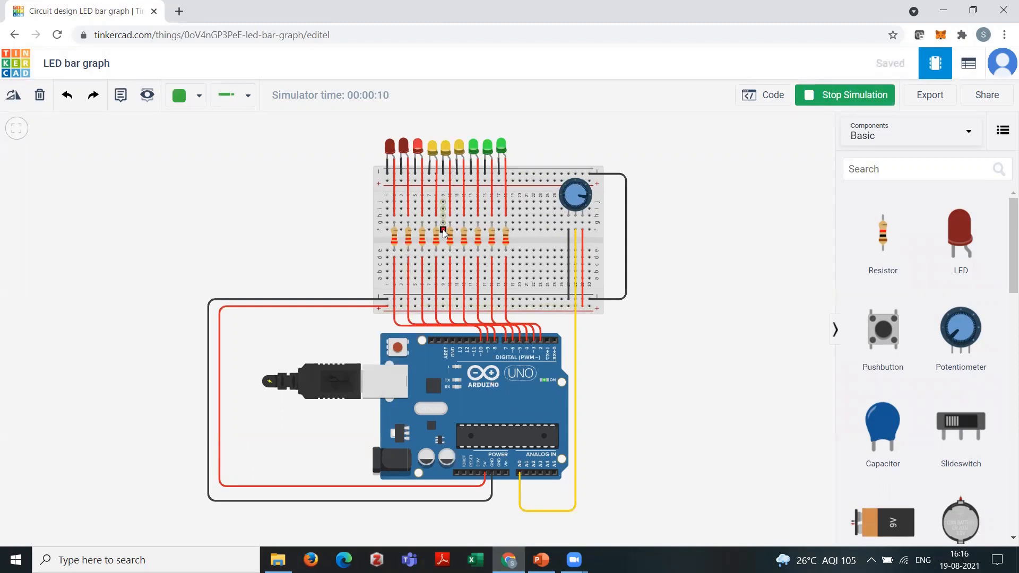
Switch to the IOT Simulators presentation in PowerPoint and present the closing Thank You slide full screen
left_click(542, 560)
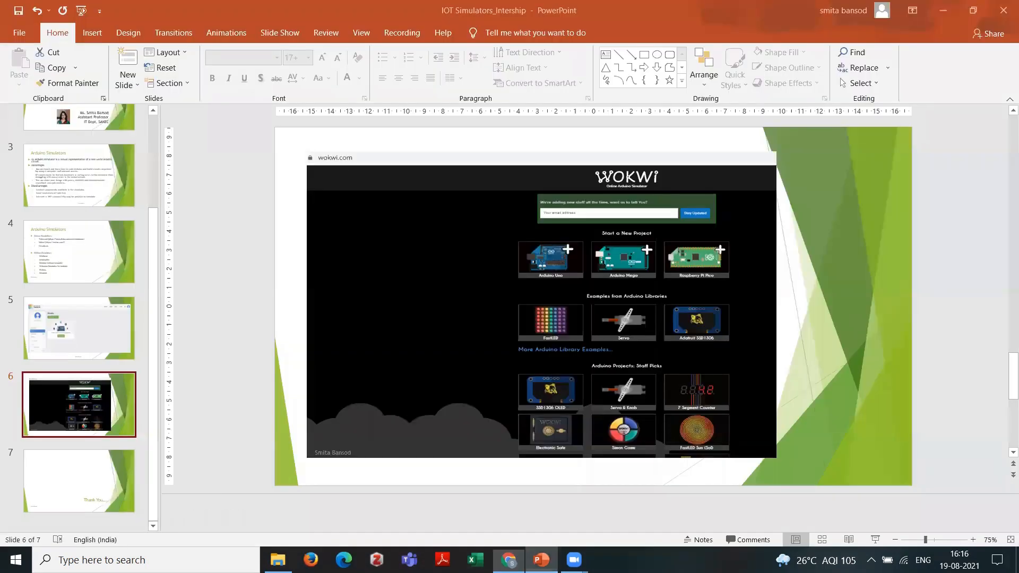
left_click(91, 470)
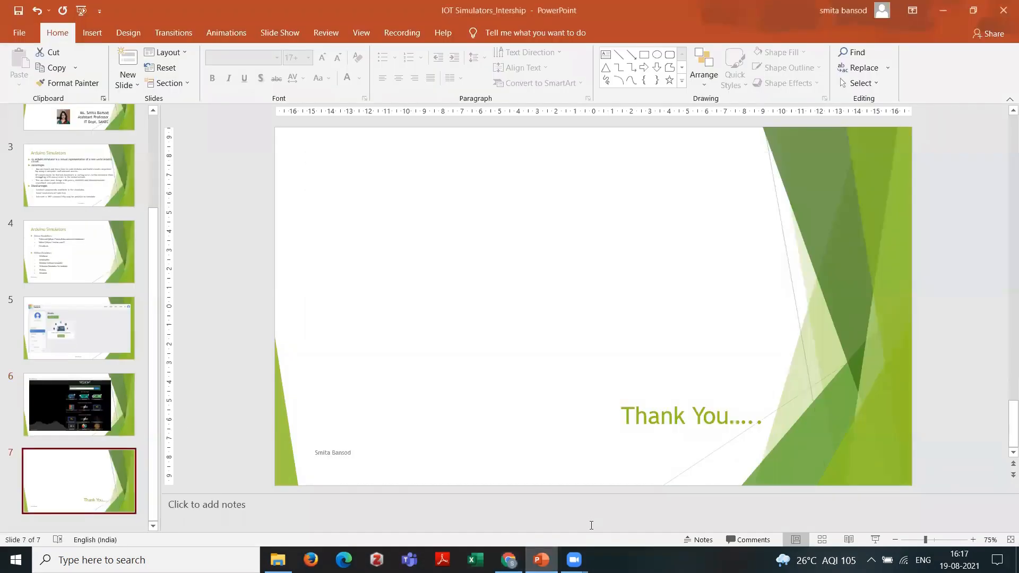
left_click(876, 540)
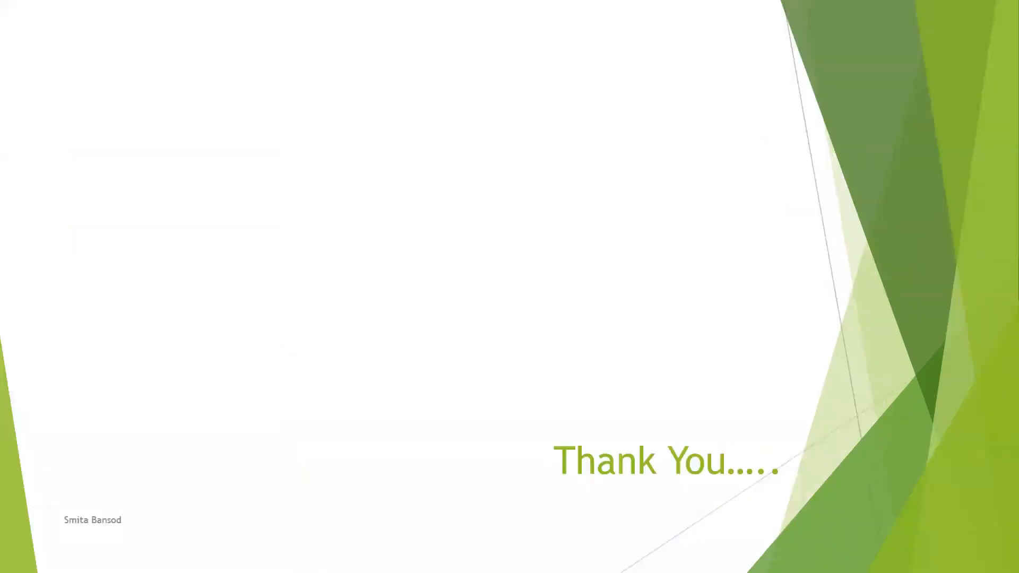